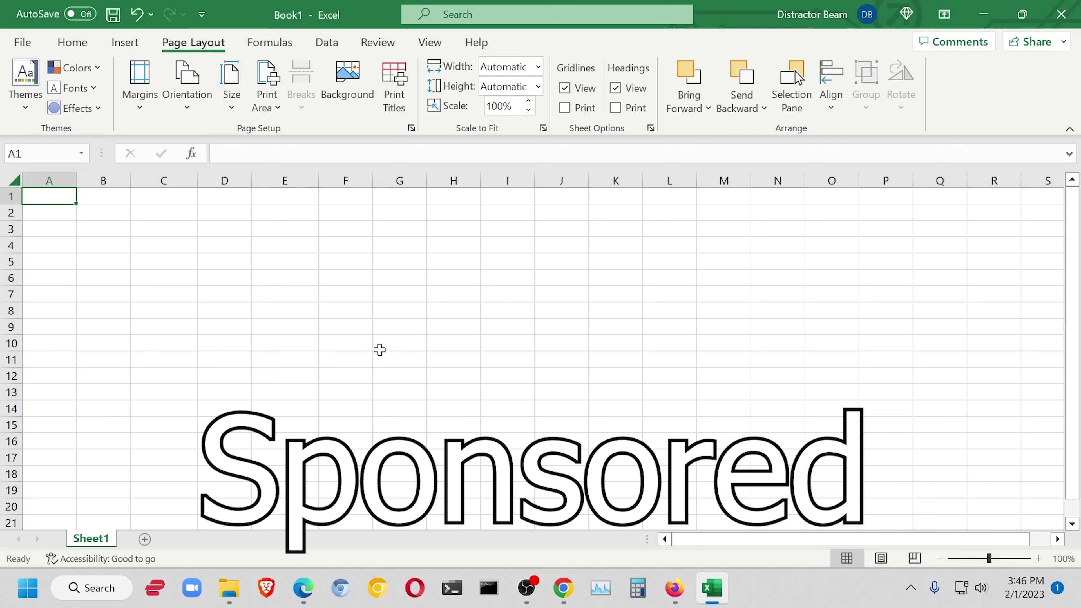
Enter 65421315 in A2 and 65498723 in D7
left_click(54, 217)
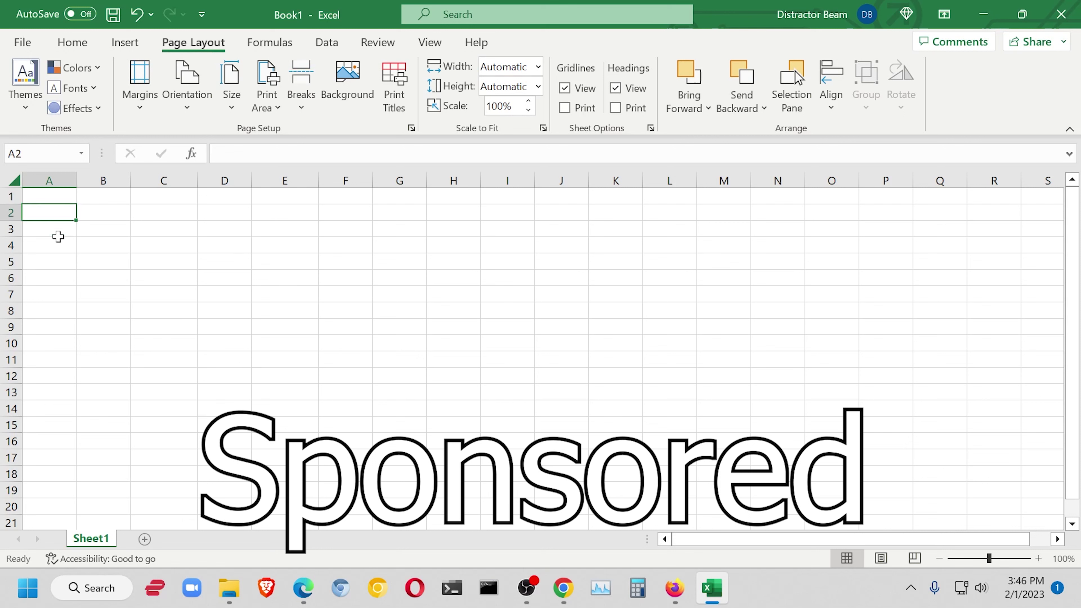
type("65421315")
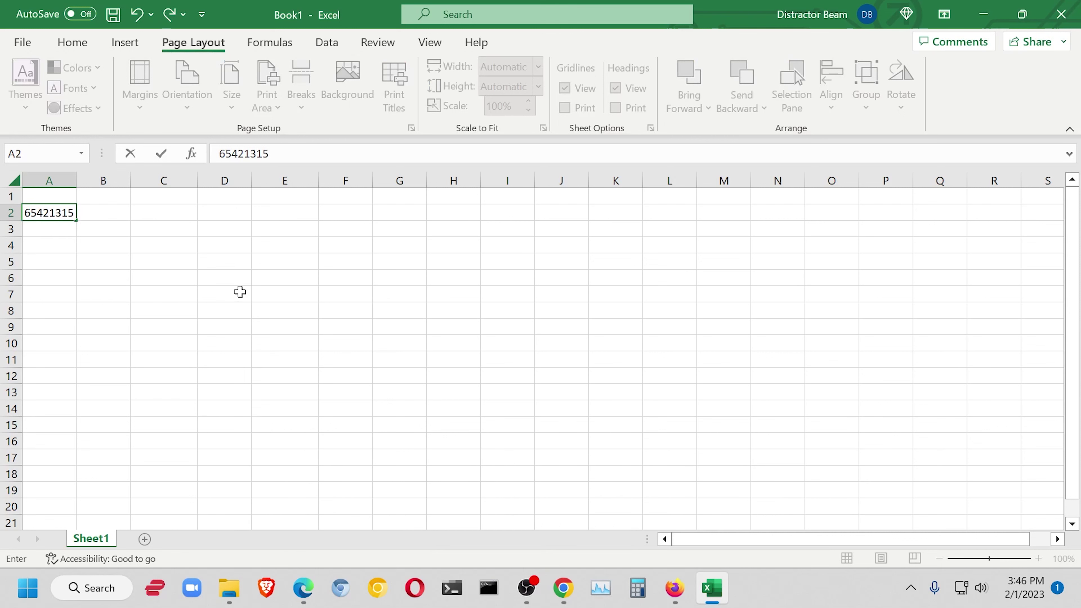
left_click(239, 293)
type("65498723")
key("Return")
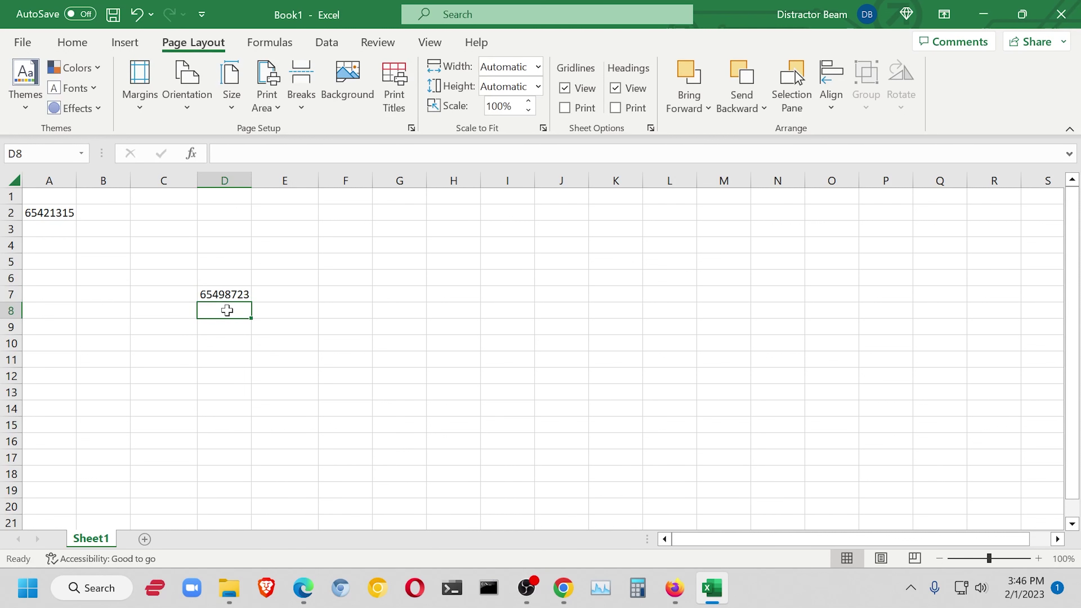
Enter =A2 + D7 in C5 so it shows the sum 130920038
left_click(147, 258)
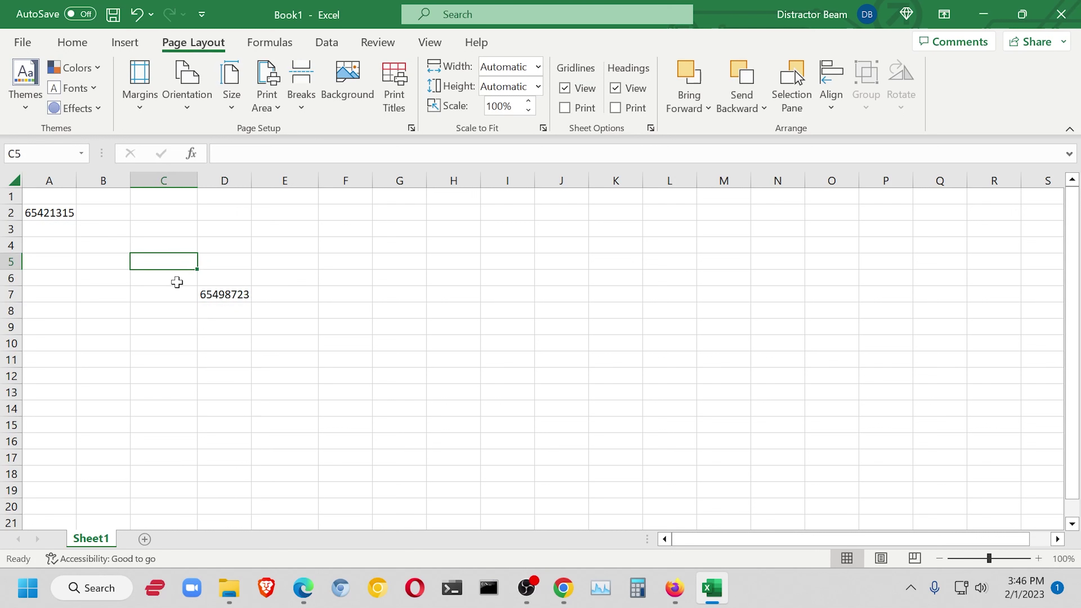
type("=")
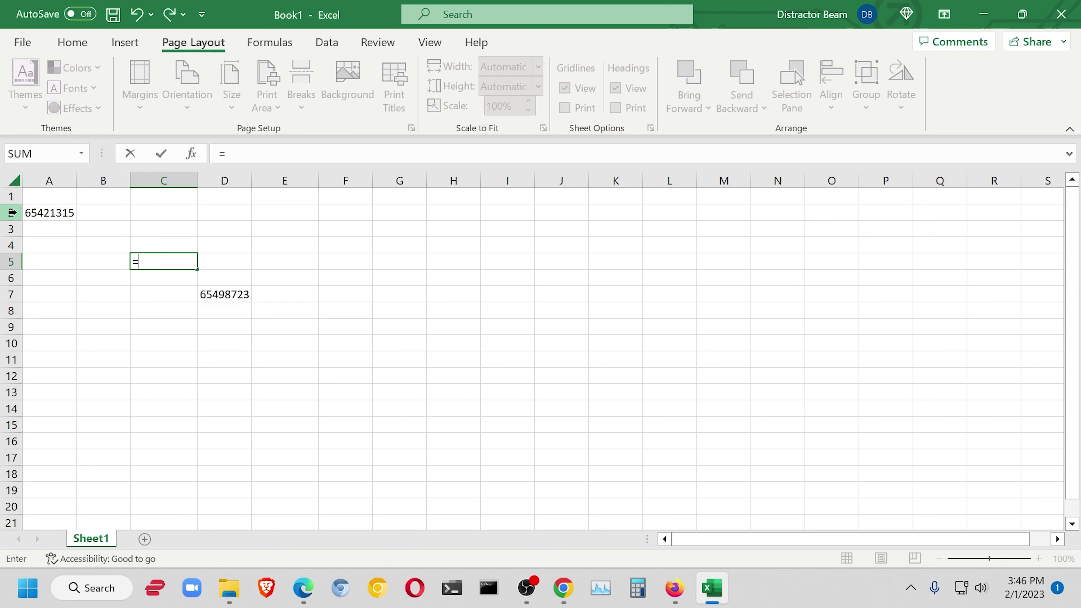
type("A2 +")
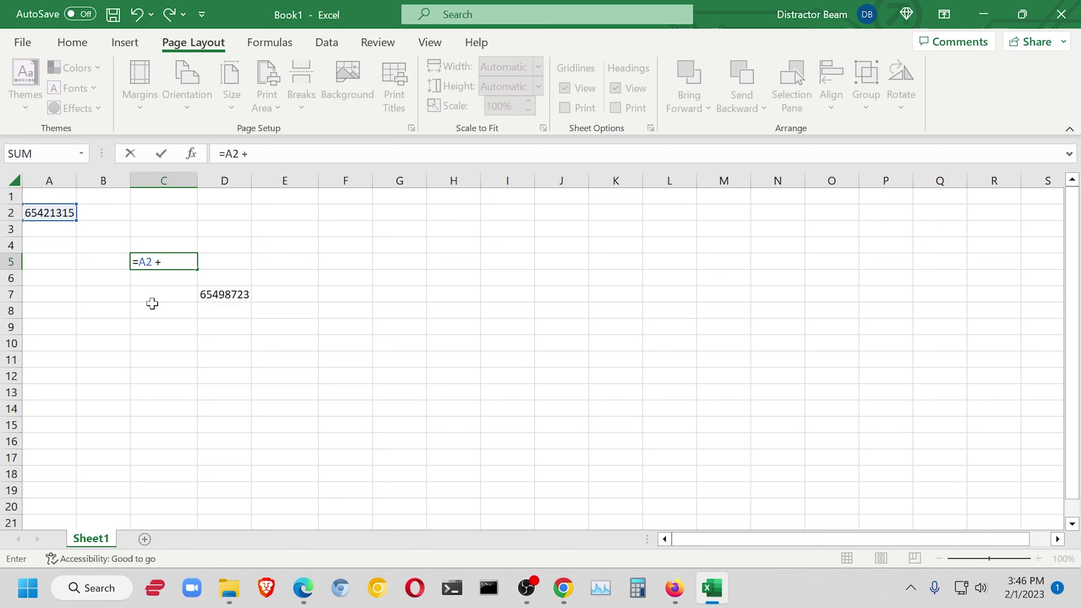
type("D7")
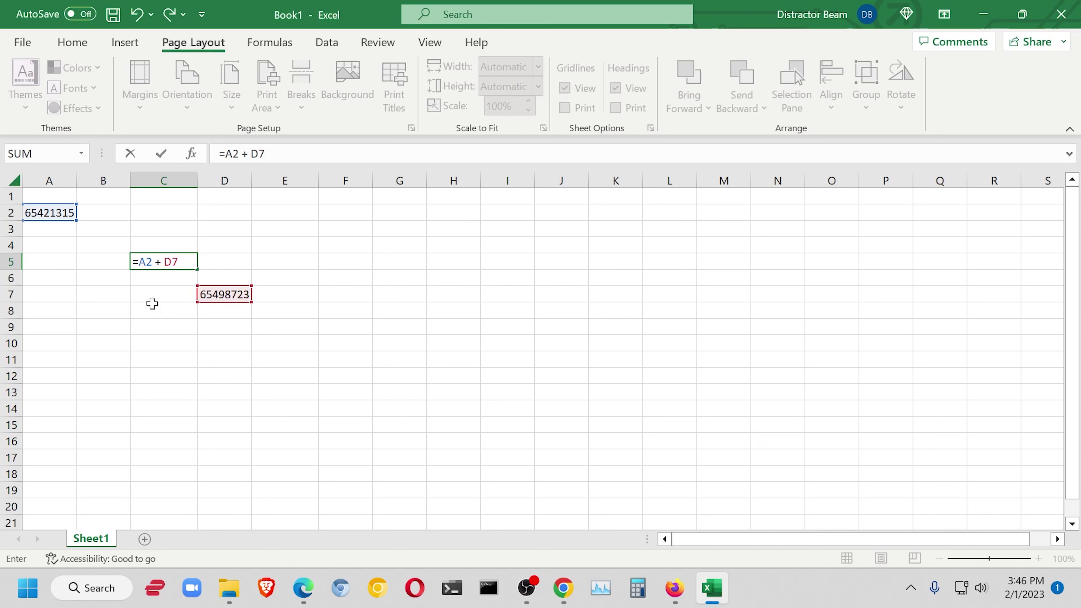
key("Return")
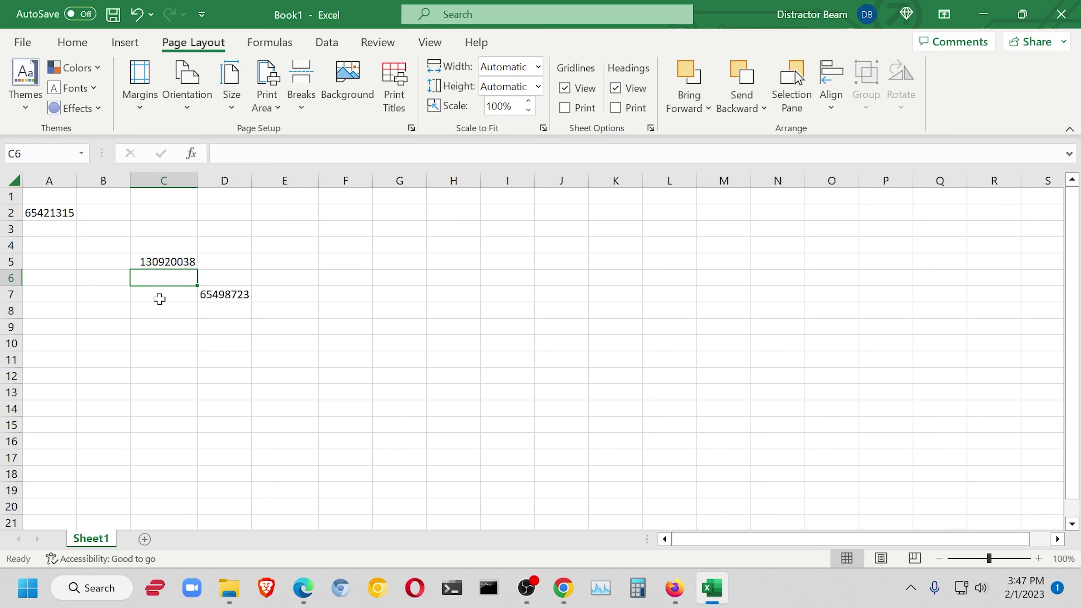
Change the C5 formula to divide A2 by D7 (=A2 / D7)
left_click(167, 261)
left_click(249, 156)
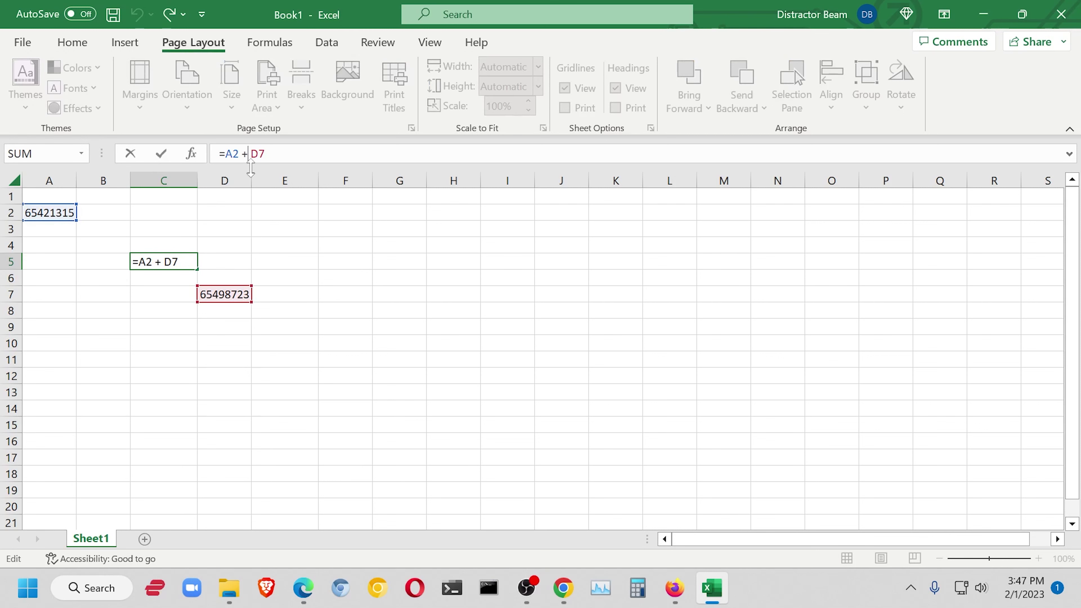
key("BackSpace")
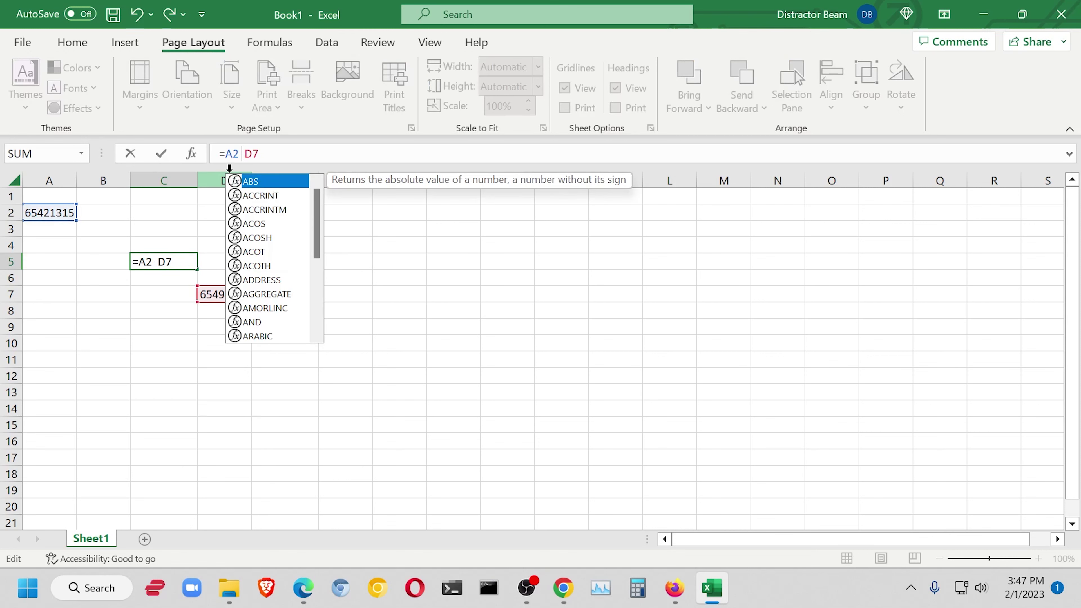
type("/")
key("Return")
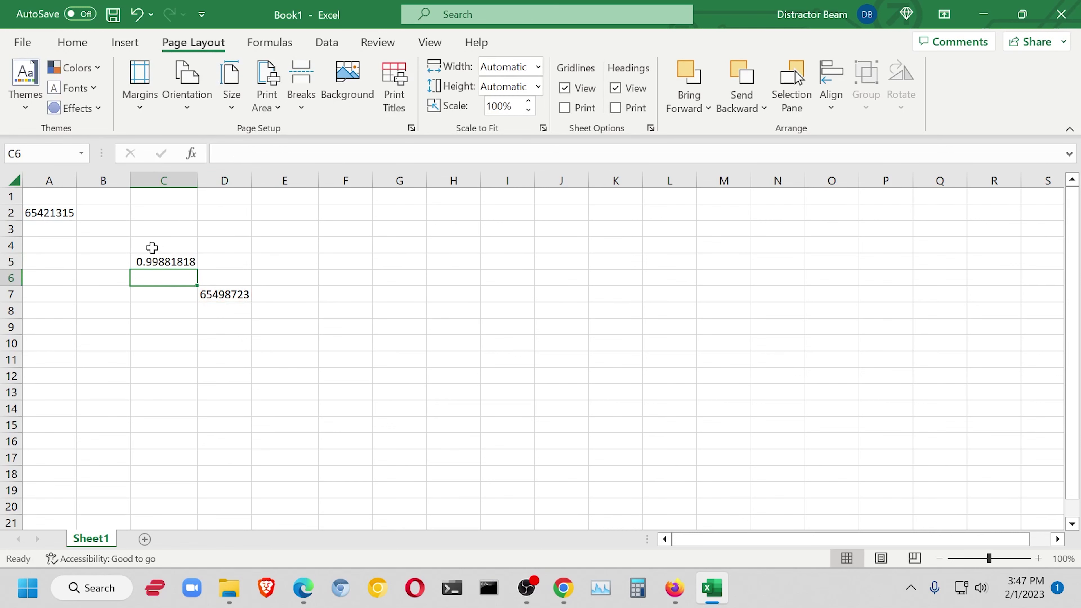
Change C5 to =A2 * D7 so it shows the product 4.28501E+15
left_click(165, 264)
left_click(248, 154)
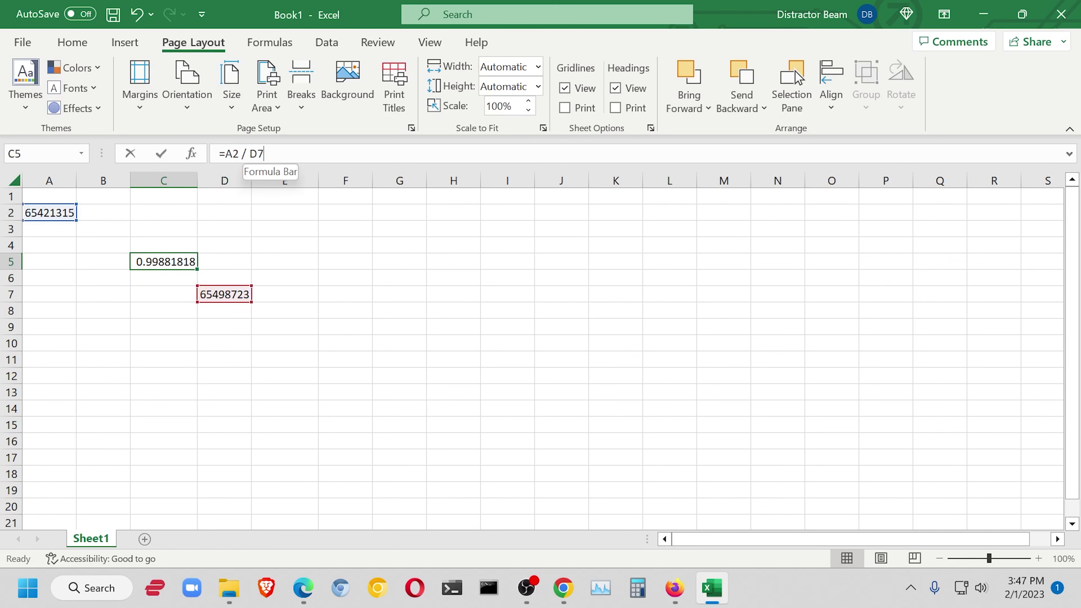
key("BackSpace")
type("*")
key("Return")
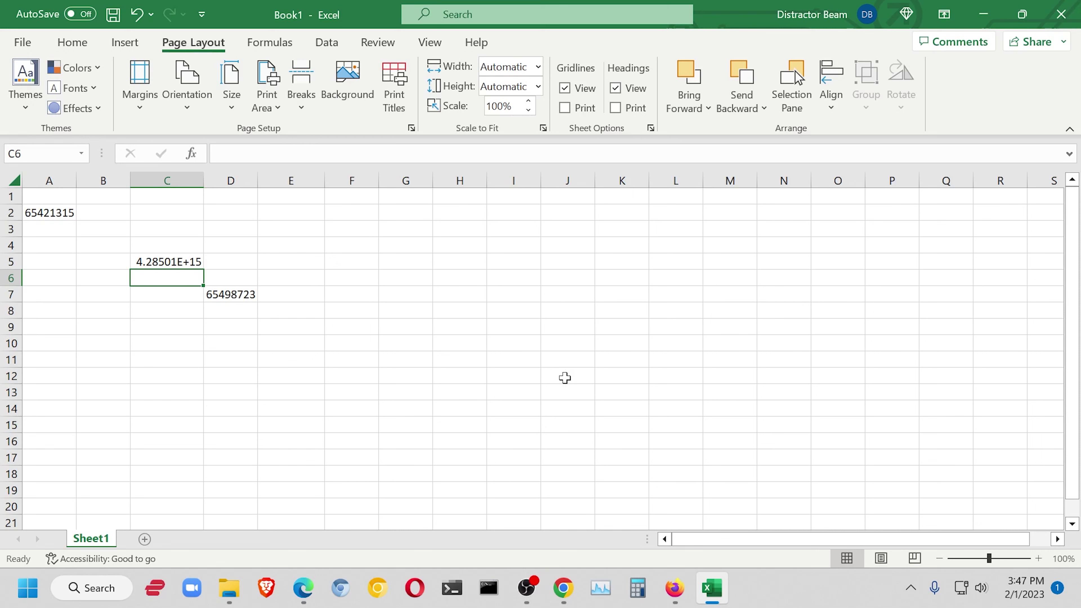
key("XF86Calculator")
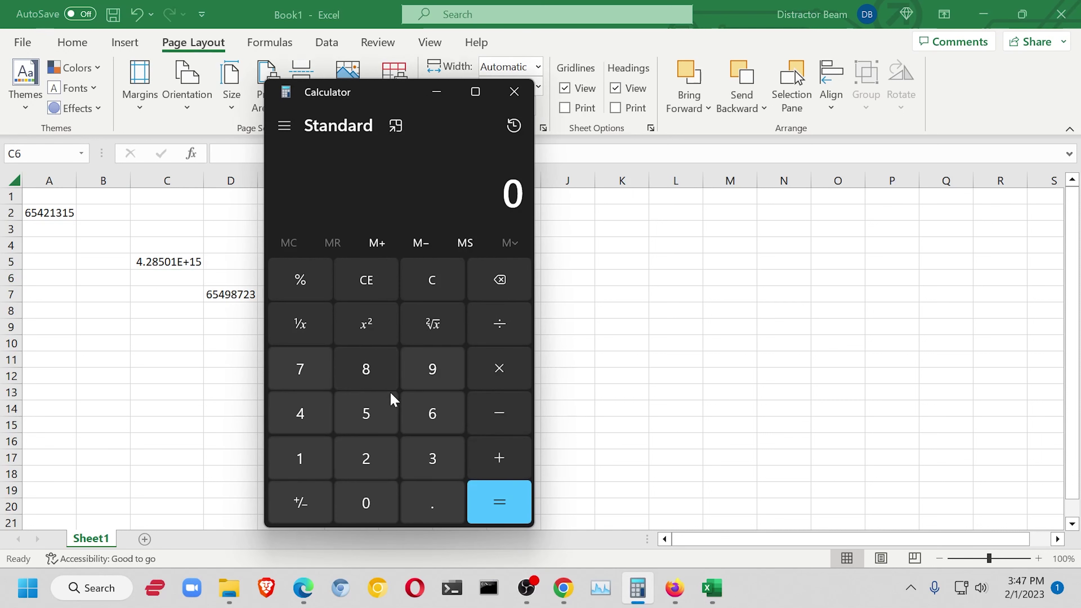
type("4564654+62162165+5496549")
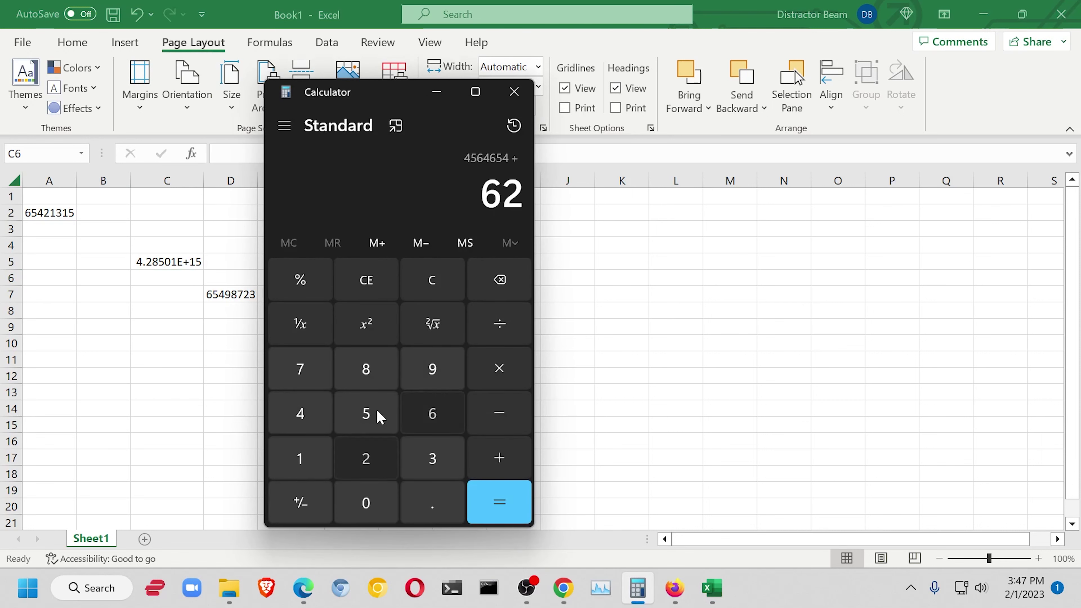
type("+")
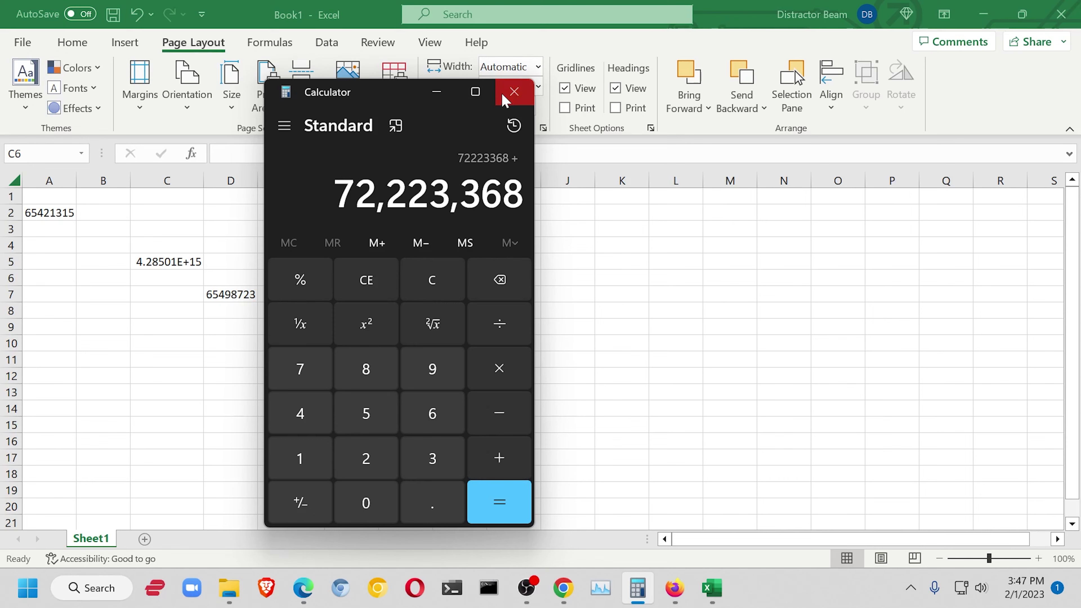
left_click(514, 92)
Enter 654654654, 654987, 541321 and 86579 in H7 through H10
left_click(451, 288)
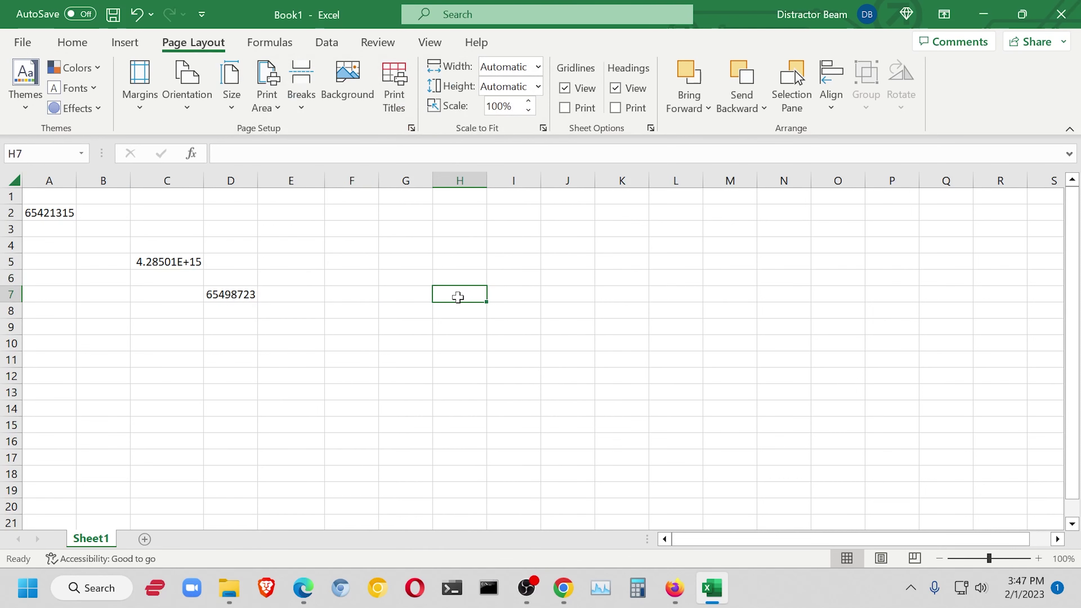
type("654654654")
key("Return")
type("654987")
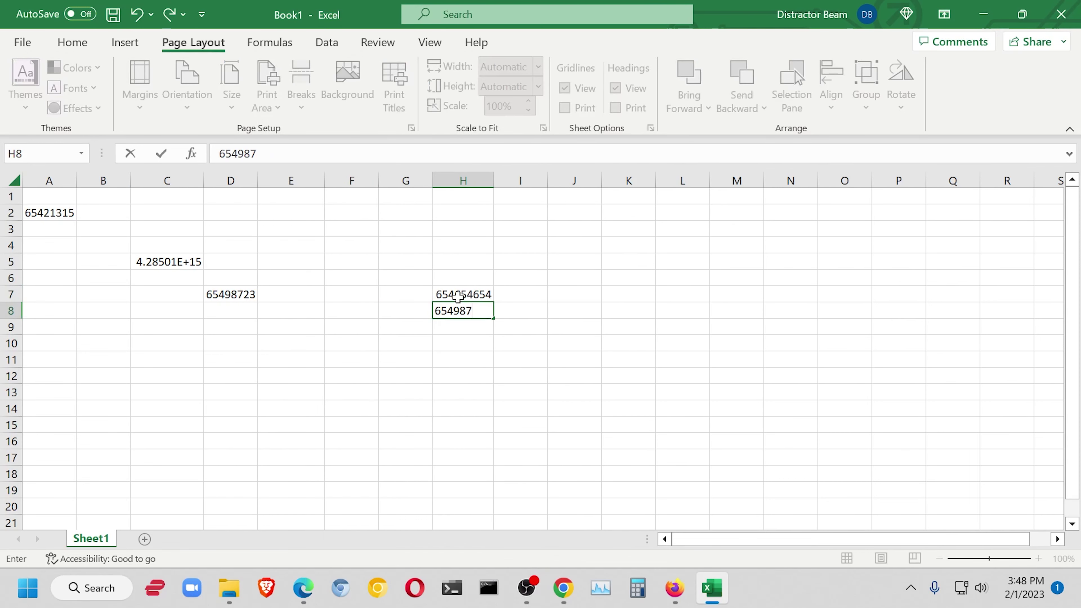
key("Return")
type("541321")
key("Return")
type("86579")
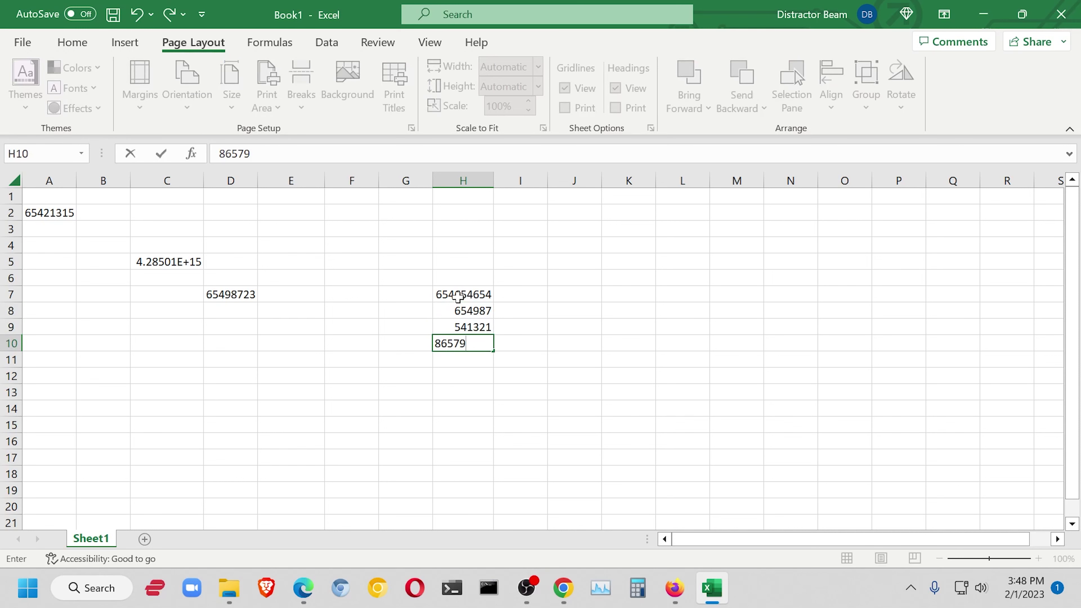
key("Return")
Total them in I7 with =H7 + H8 + H9 + H10, showing 655937541
left_click(524, 294)
type("=")
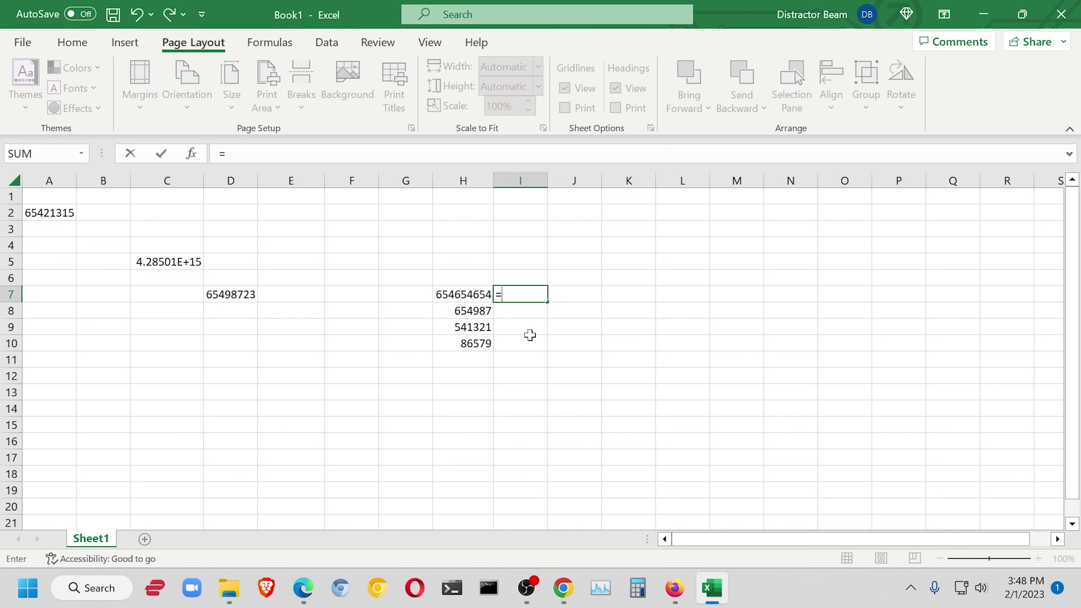
type("H7 +")
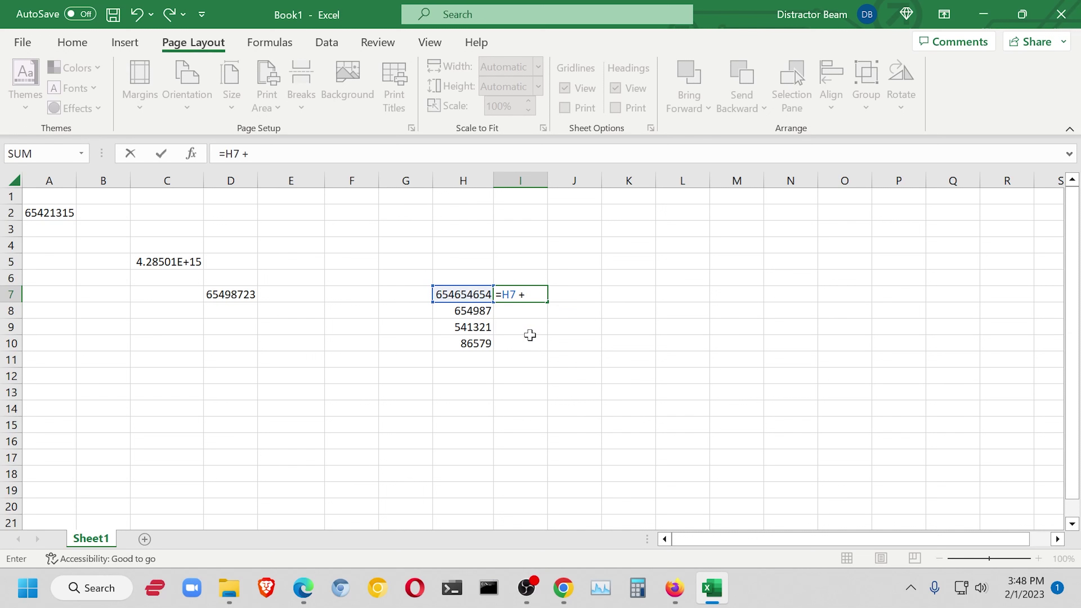
type(" H8 + H9")
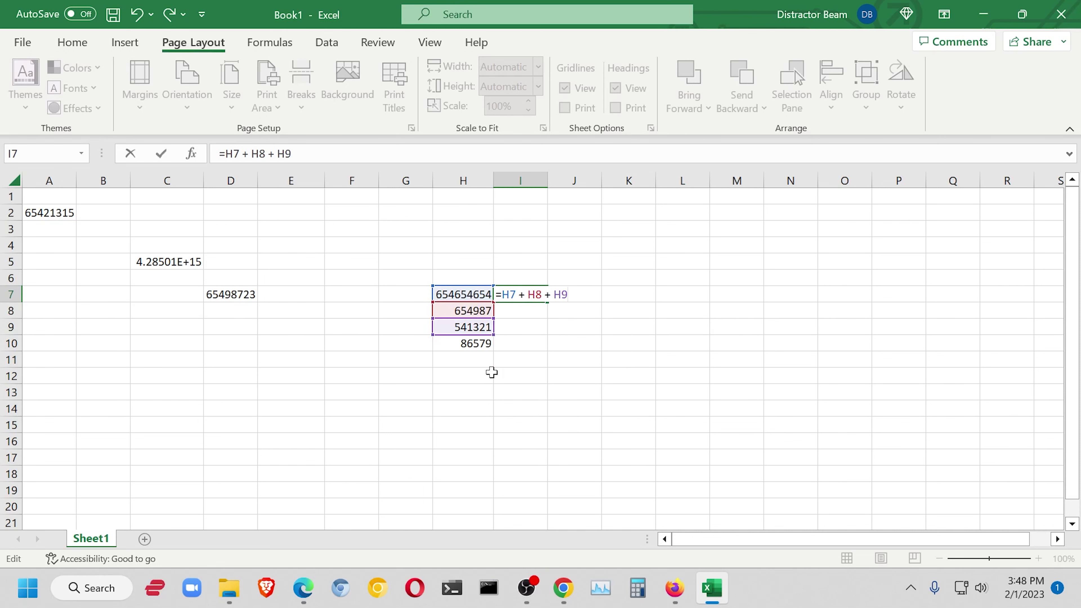
type(" + H10")
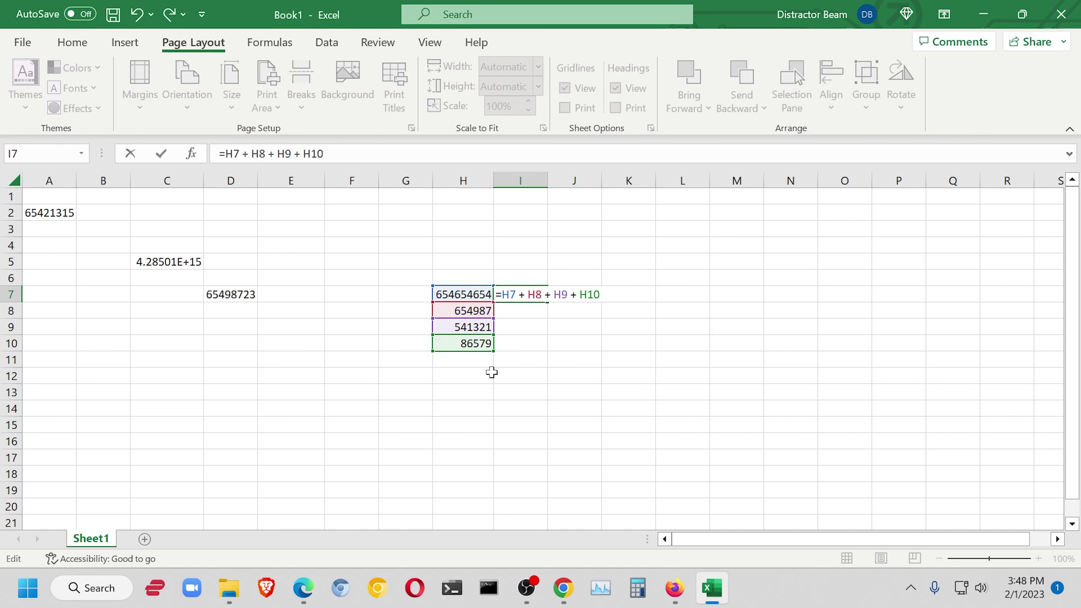
key("Return")
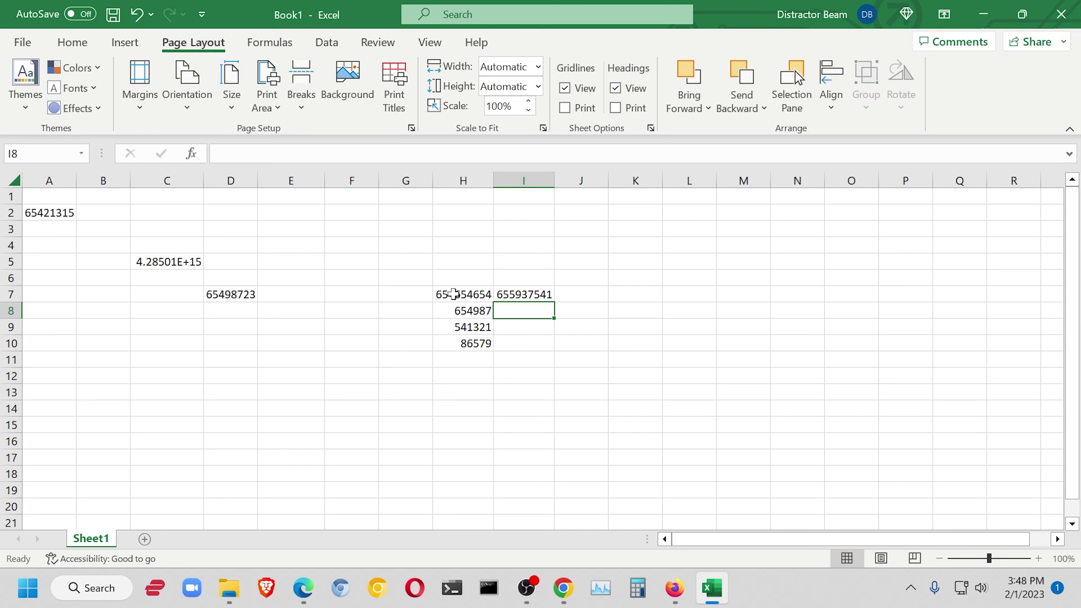
Replace the value in H7 with 654, dropping the I7 total to 1283541
left_click(464, 295)
type("654")
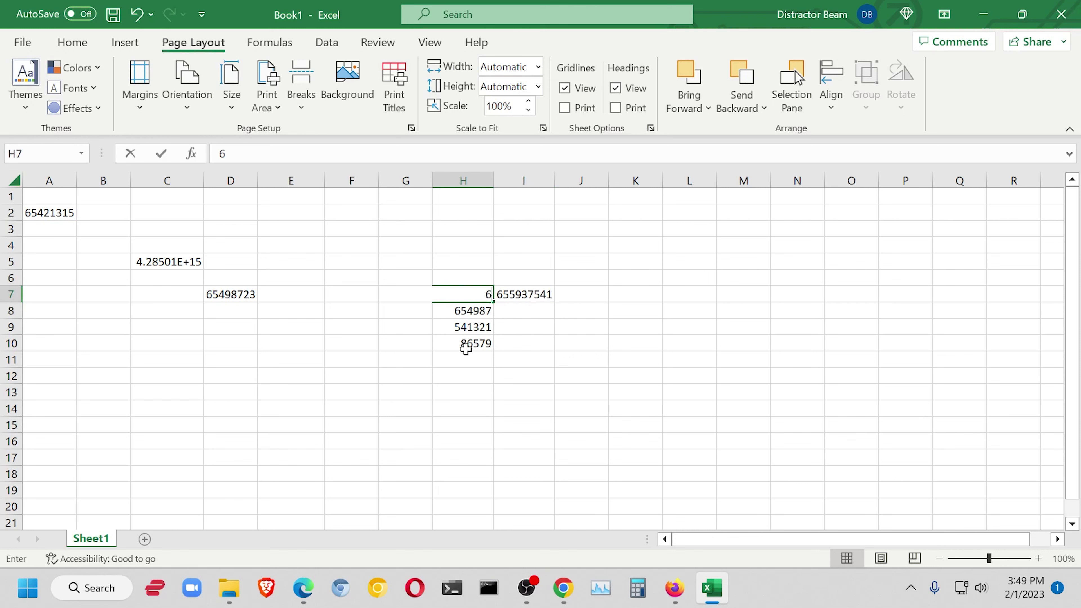
key("Return")
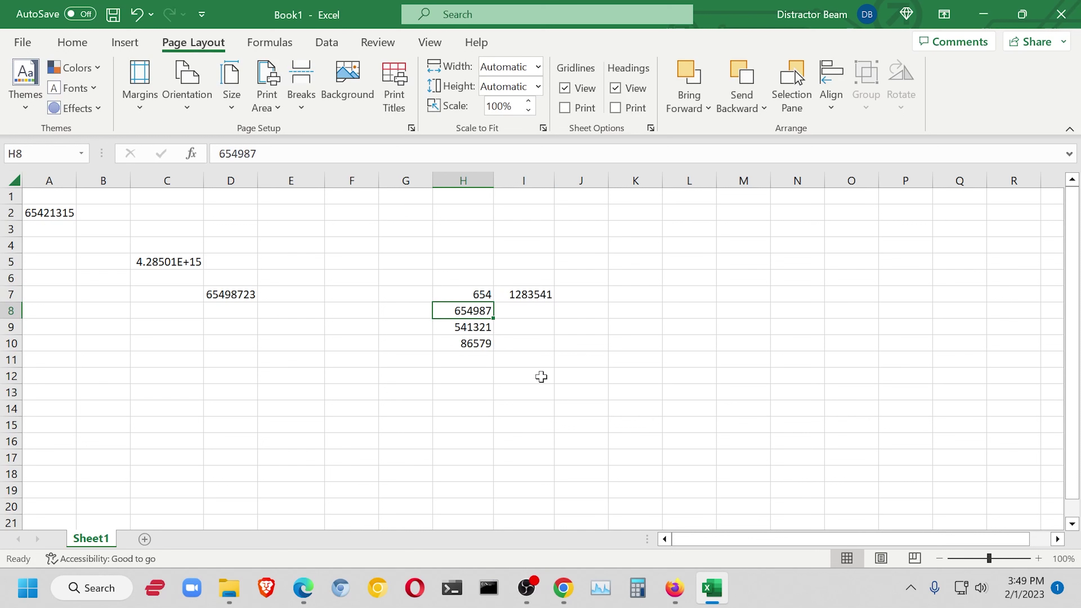
Enter 32132165, 24165465 and 62416554 into H11 through H13
left_click(458, 359)
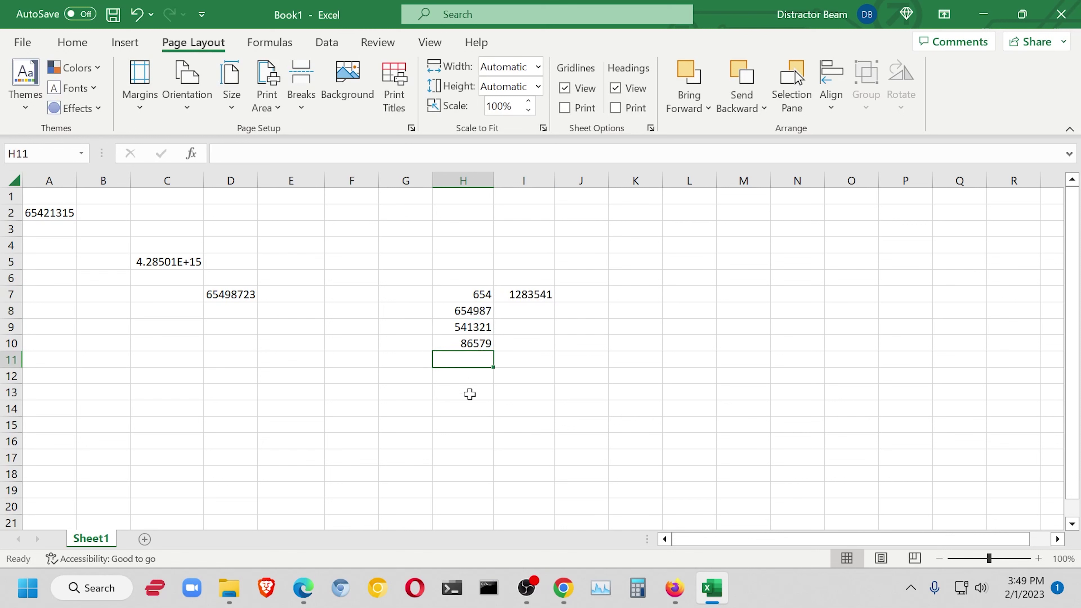
type("32132165")
key("Return")
type("241654+65")
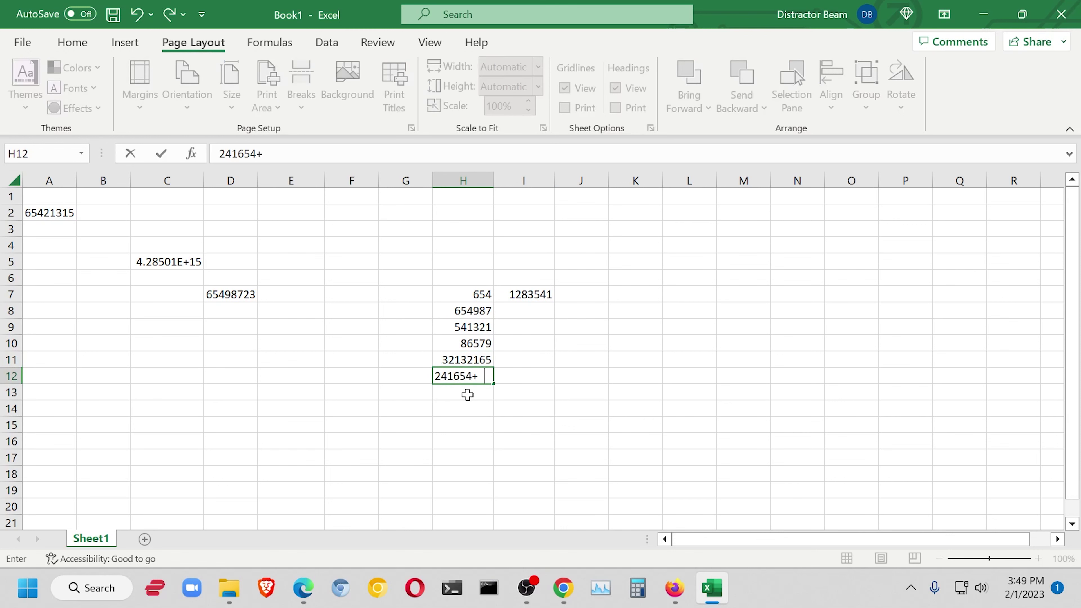
key("Return")
type("62415554")
key("Return")
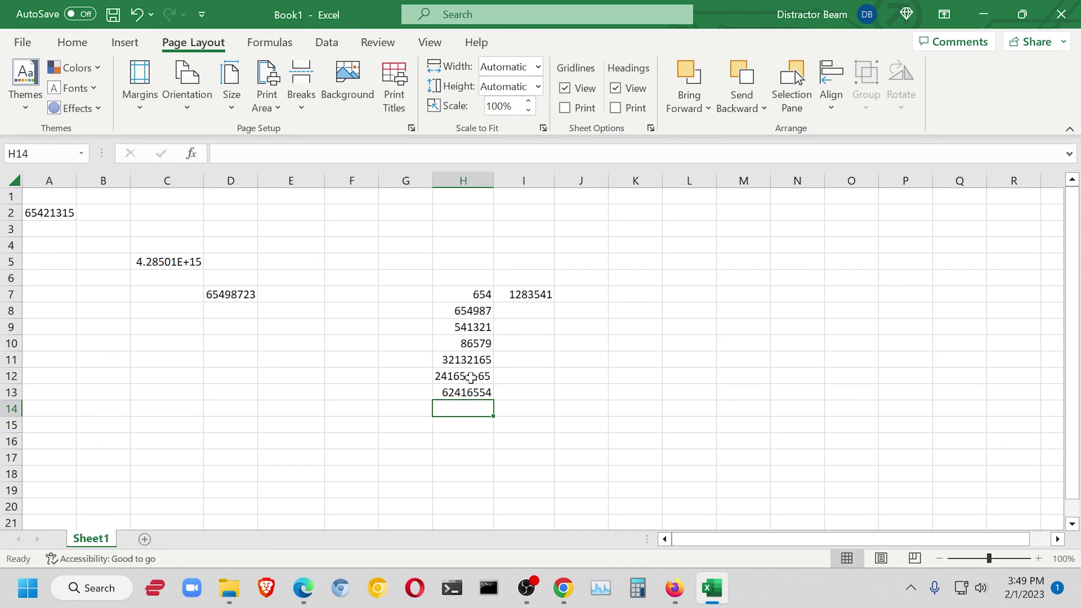
Correct H12 by deleting the stray plus sign so it reads 24165465
double_click(470, 376)
key("BackSpace")
key("Return")
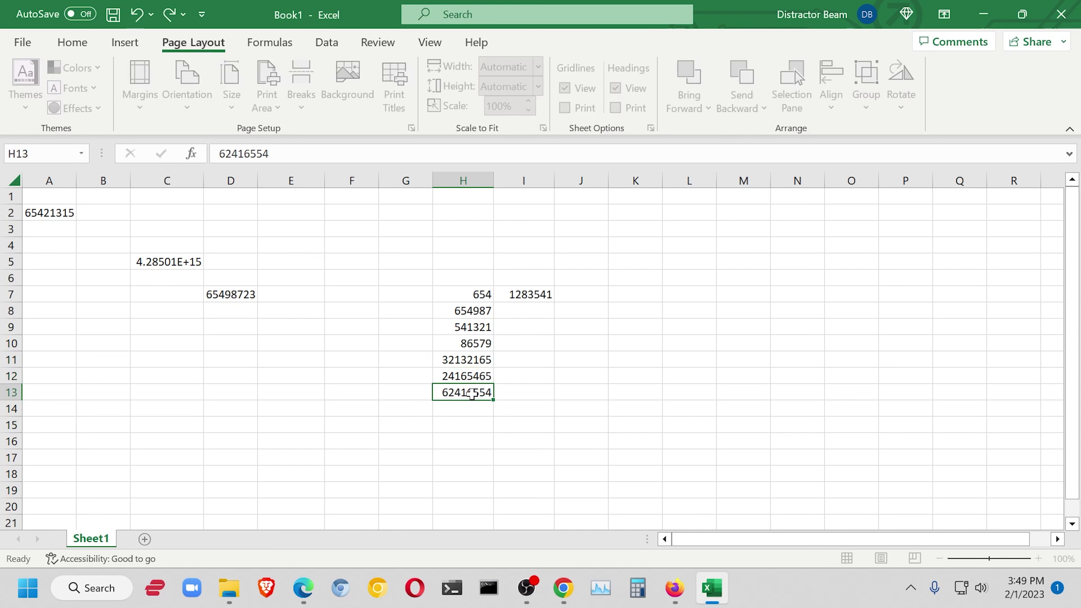
key("Right")
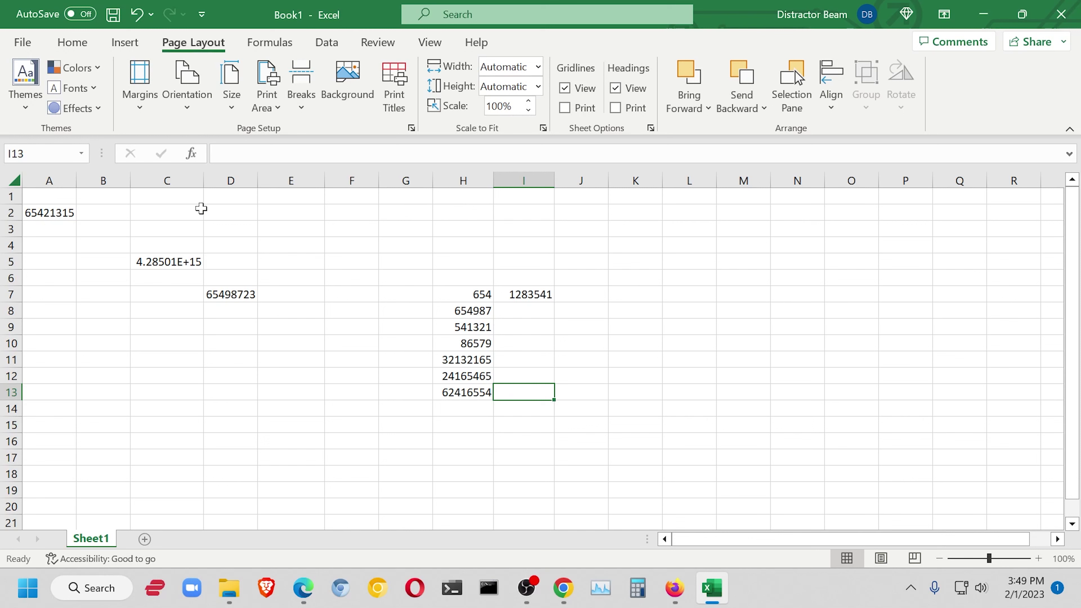
Insert =SUM(H:H) in I13 through the function dialog, totalling column H as 119997725
left_click(195, 161)
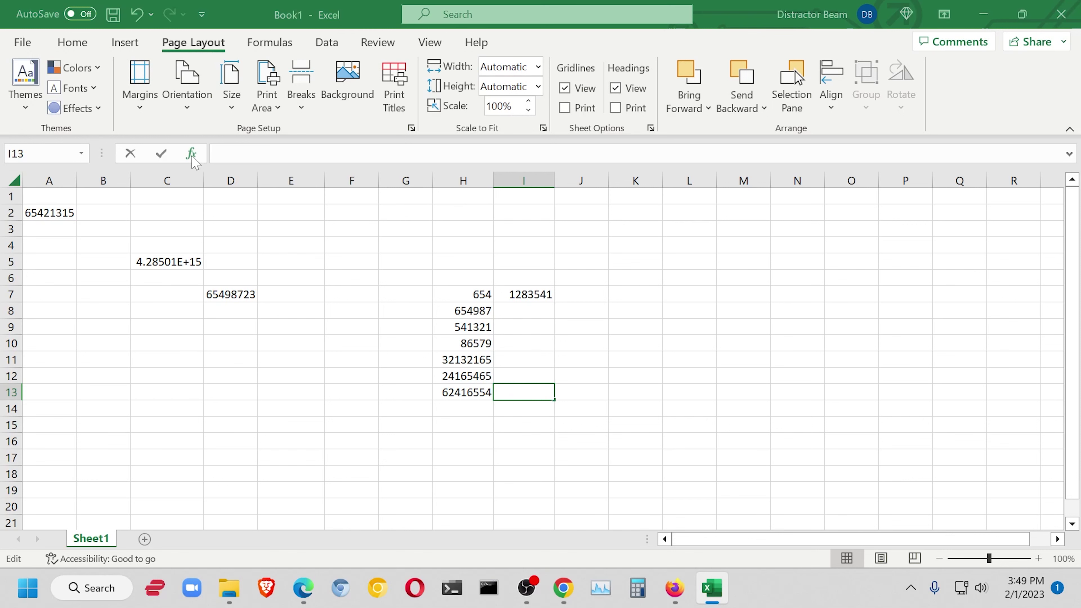
scroll(425, 279, "down", 1)
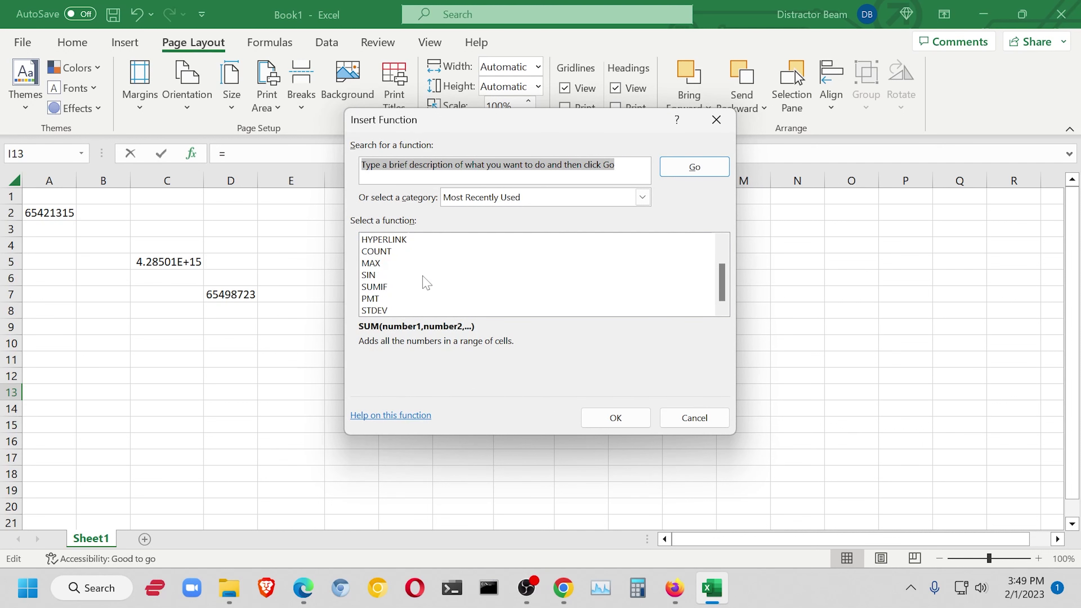
scroll(424, 283, "up", 1)
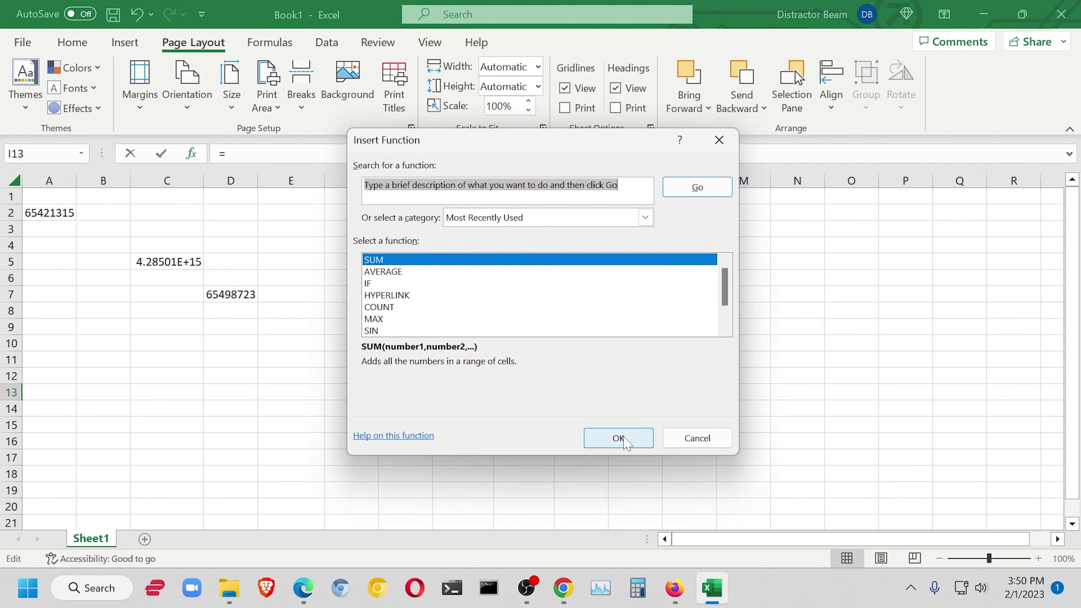
left_click(620, 437)
left_click_drag(469, 162, 750, 170)
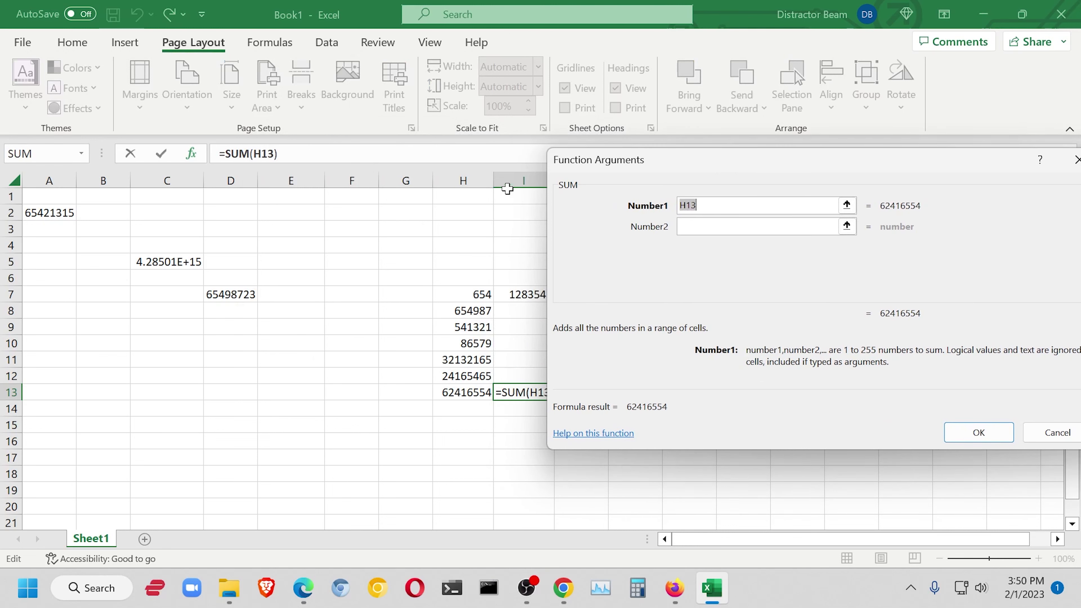
left_click(463, 181)
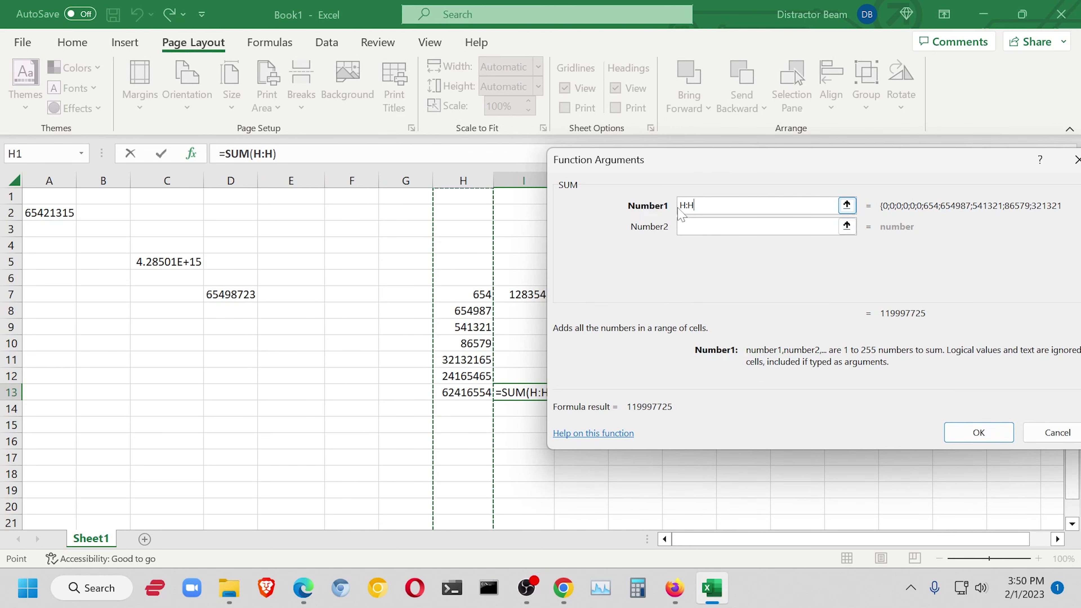
left_click_drag(769, 170, 663, 182)
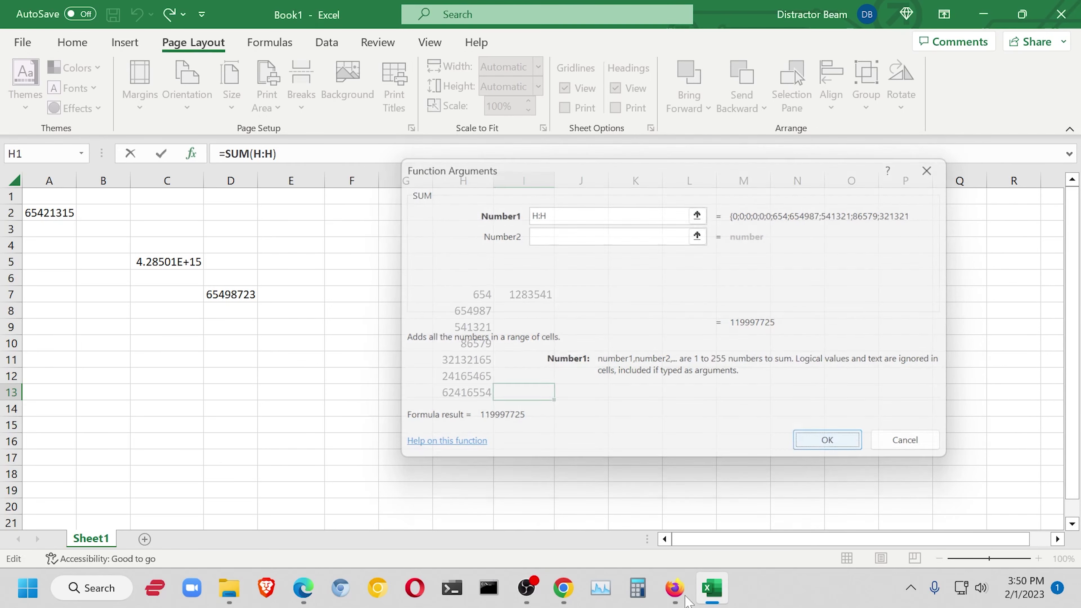
key("Return")
Enter 65454, 1231231 and 9654765 in H14 through H16, raising I13 to 130949175
left_click(462, 409)
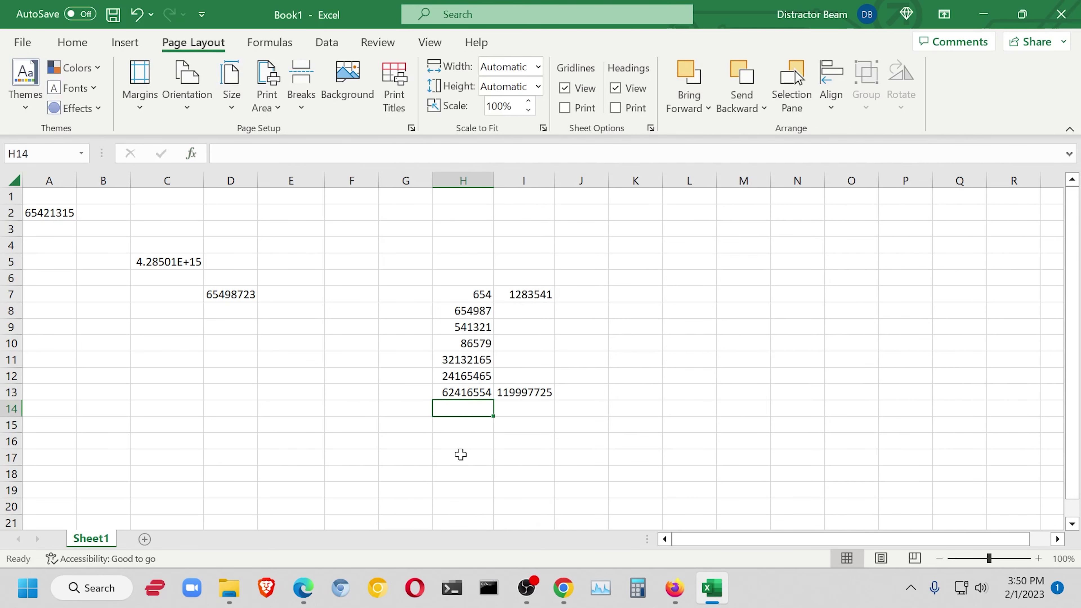
type("65454")
key("Return")
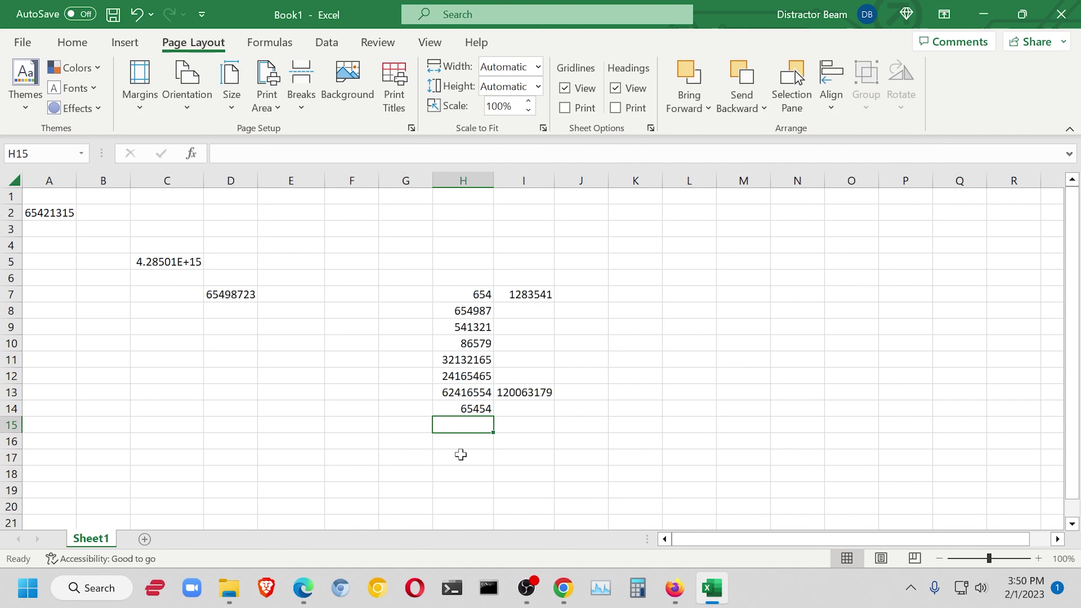
type("1231231")
key("Return")
type("9654765")
key("Return")
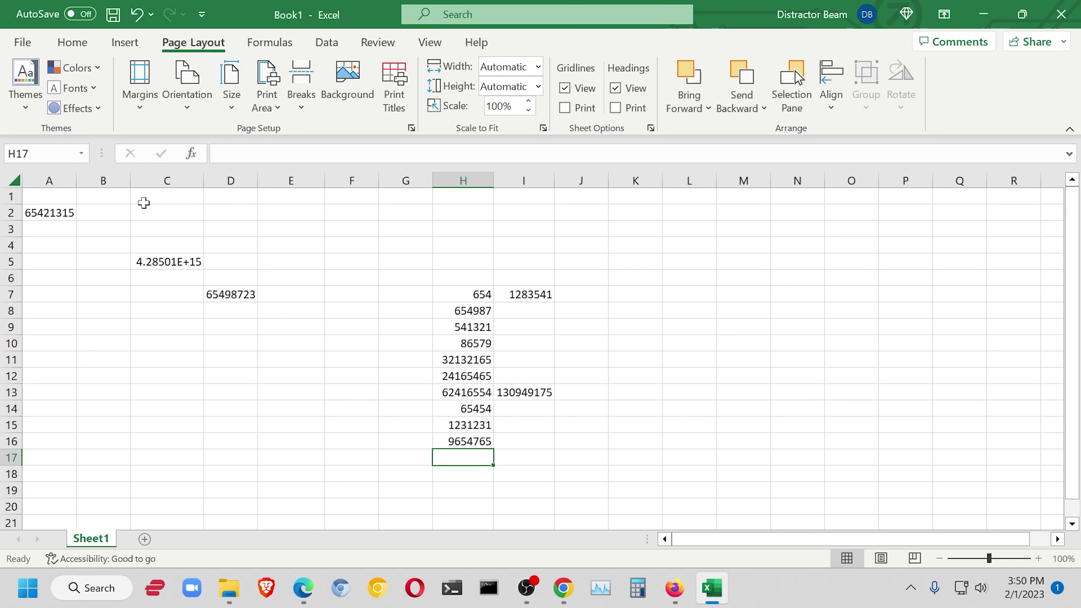
Select A2:D7, then open and cancel the Insert Function dialog on E10
left_click_drag(41, 212, 226, 294)
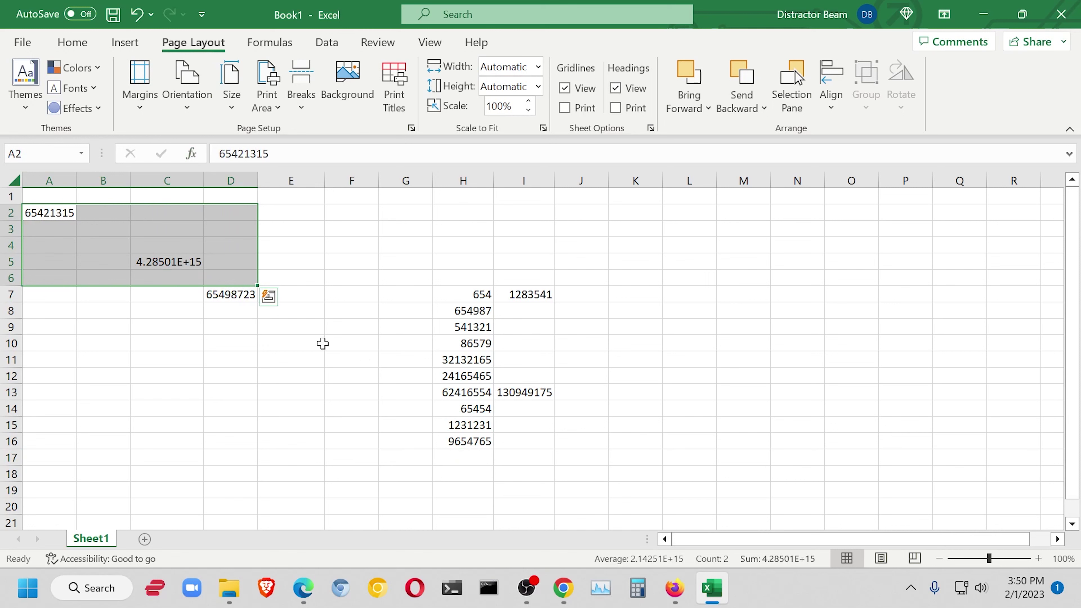
left_click(320, 344)
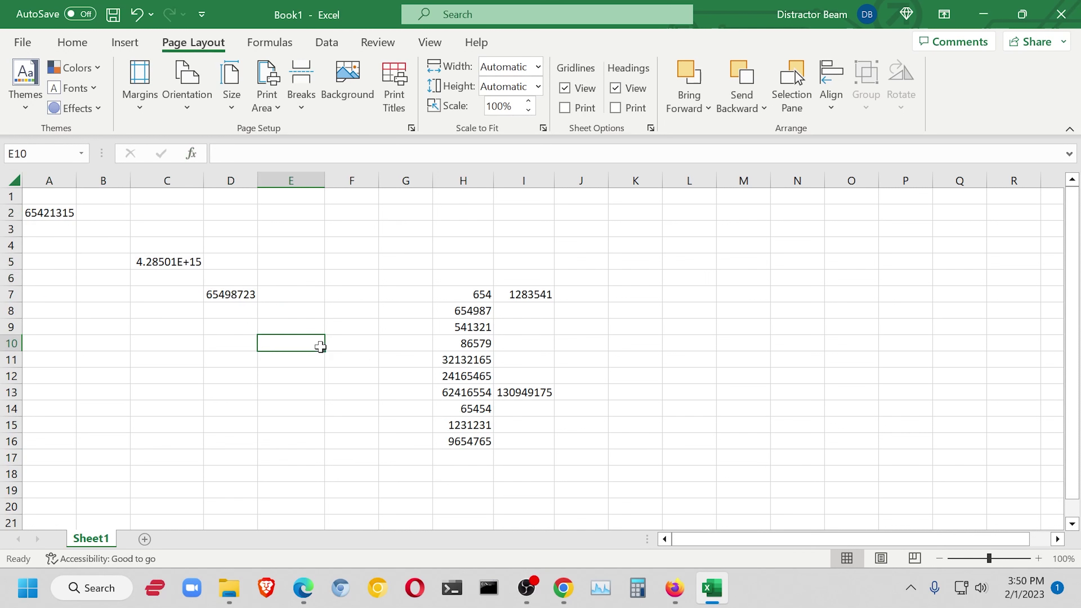
left_click(192, 154)
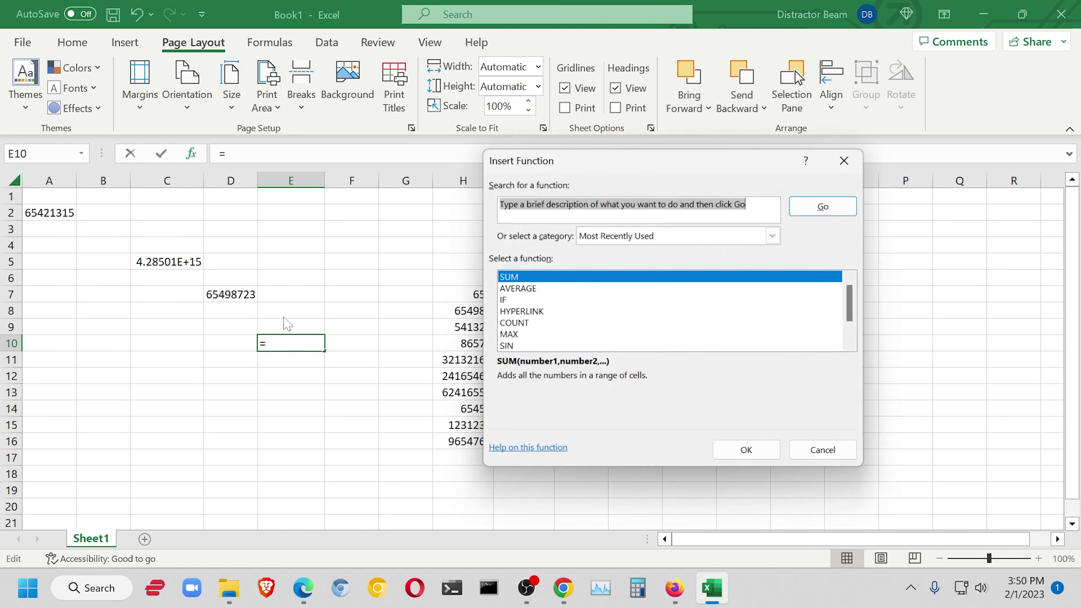
left_click(850, 453)
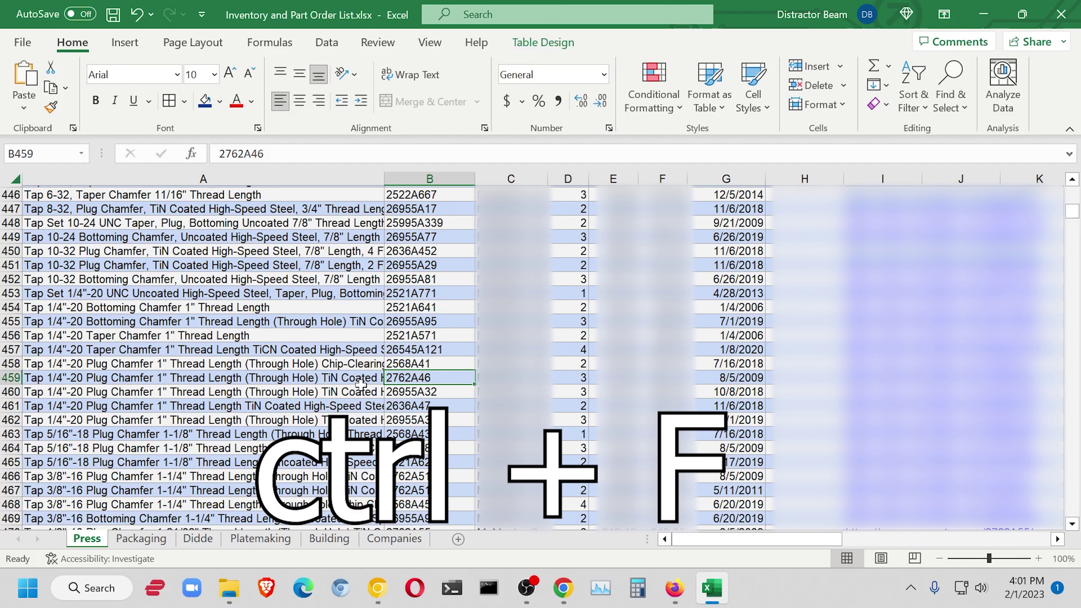
Find 'inder for Impression' to reach the Hydraulic Cylinder for Impression Cylinder entry
key("ctrl+f")
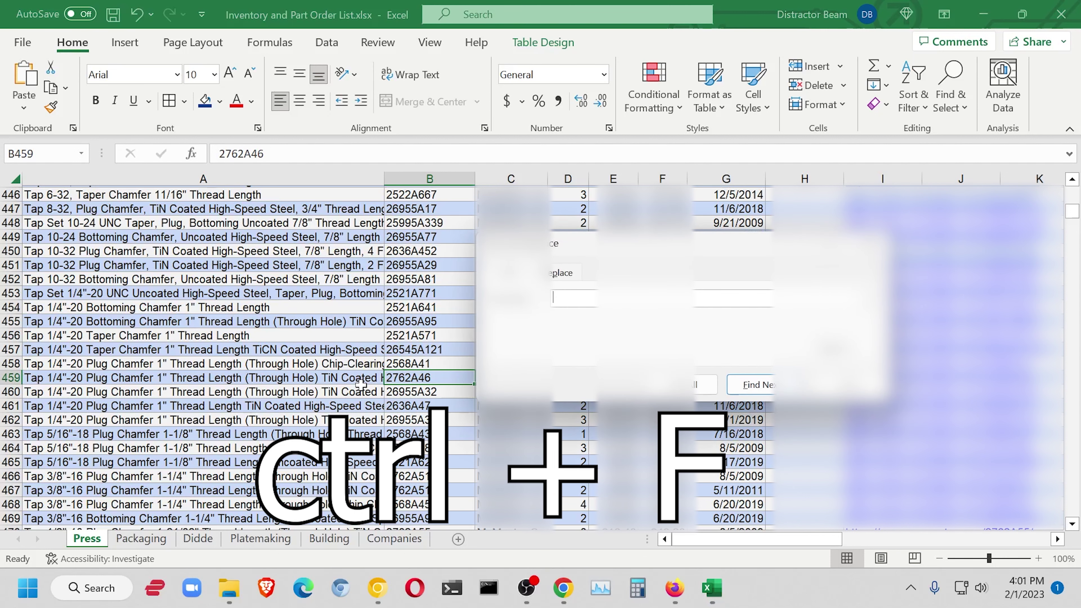
type("inder for Impr")
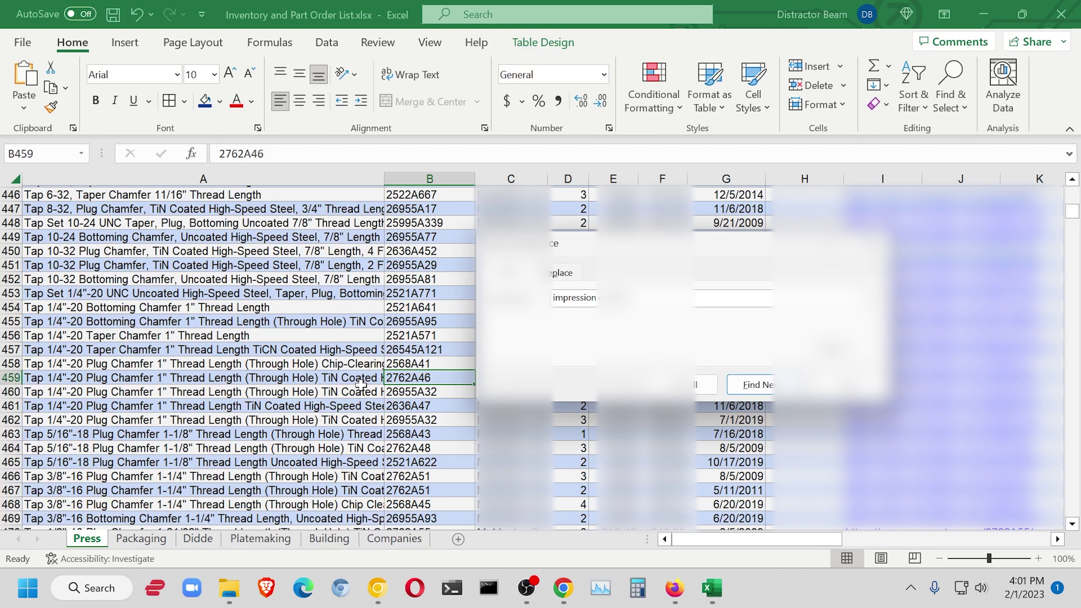
type("ession")
key("Return")
key("Escape")
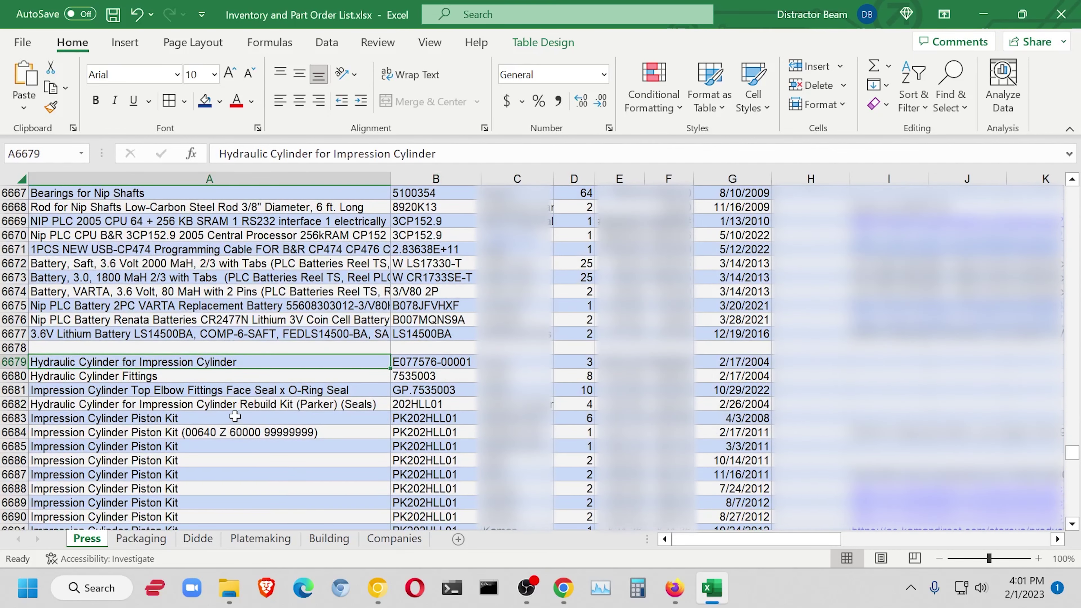
scroll(235, 416, "down", 4)
scroll(144, 339, "down", 9)
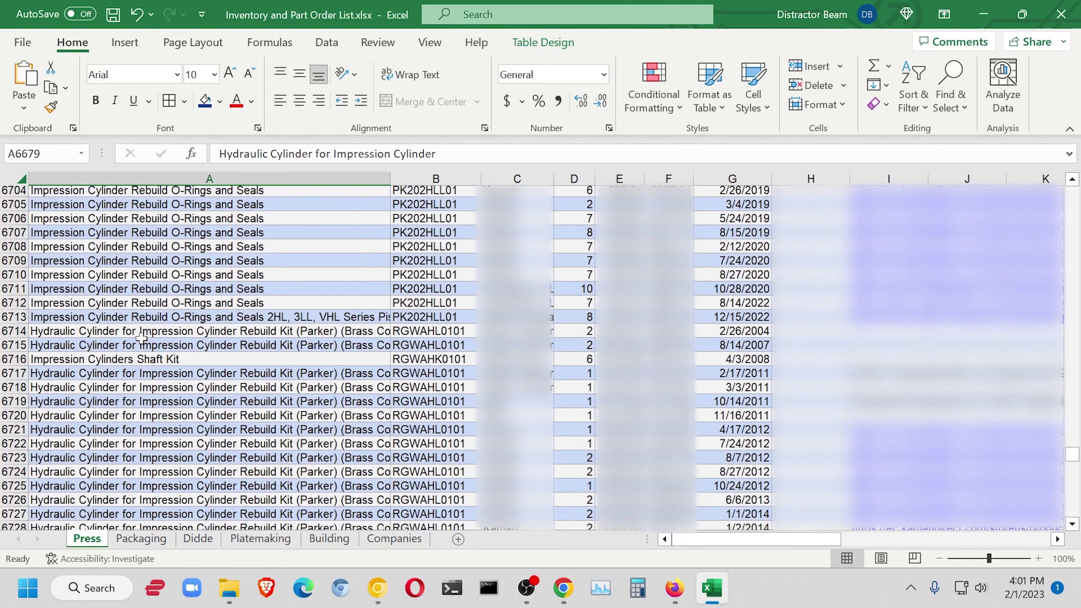
Review the Brass Collar kit, Threaded Rod supplier and O-ring entries in rows 6754–6756
left_click(194, 350)
scroll(208, 383, "down", 6)
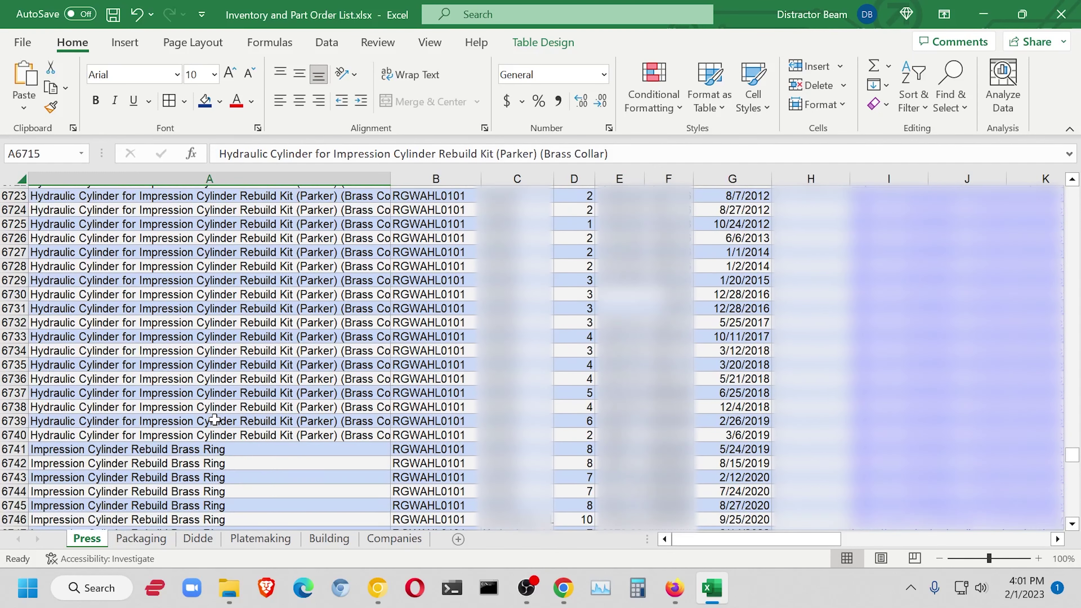
scroll(215, 420, "down", 6)
left_click(167, 300)
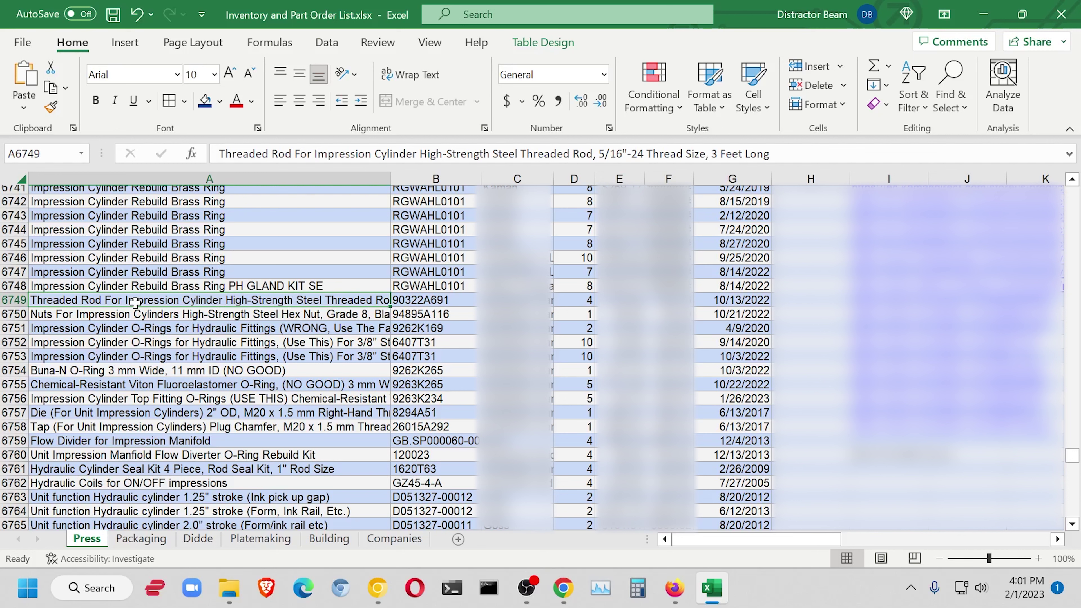
left_click(551, 300)
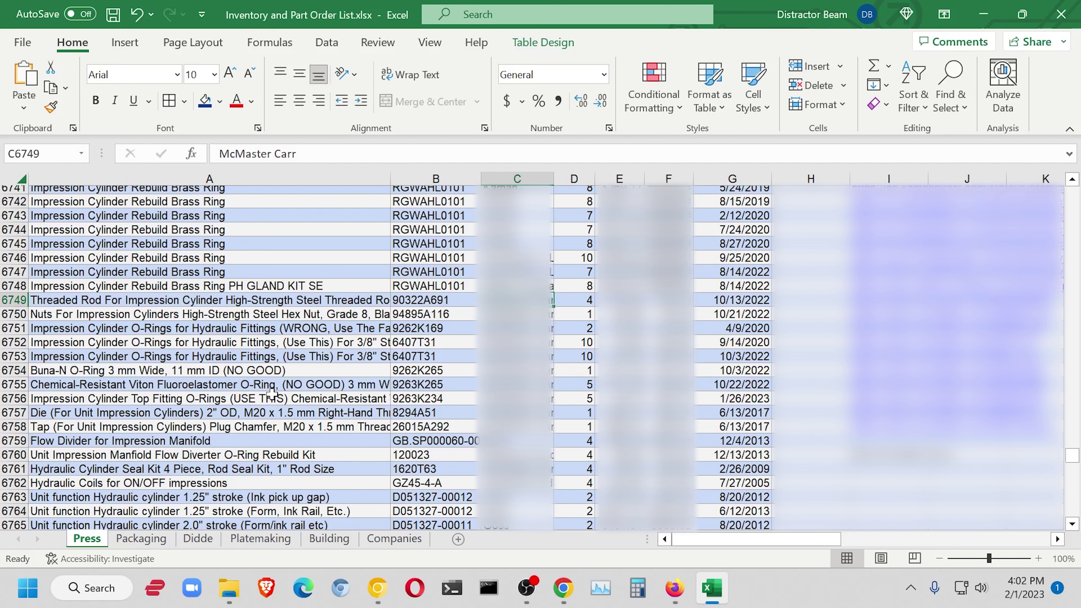
left_click(263, 371)
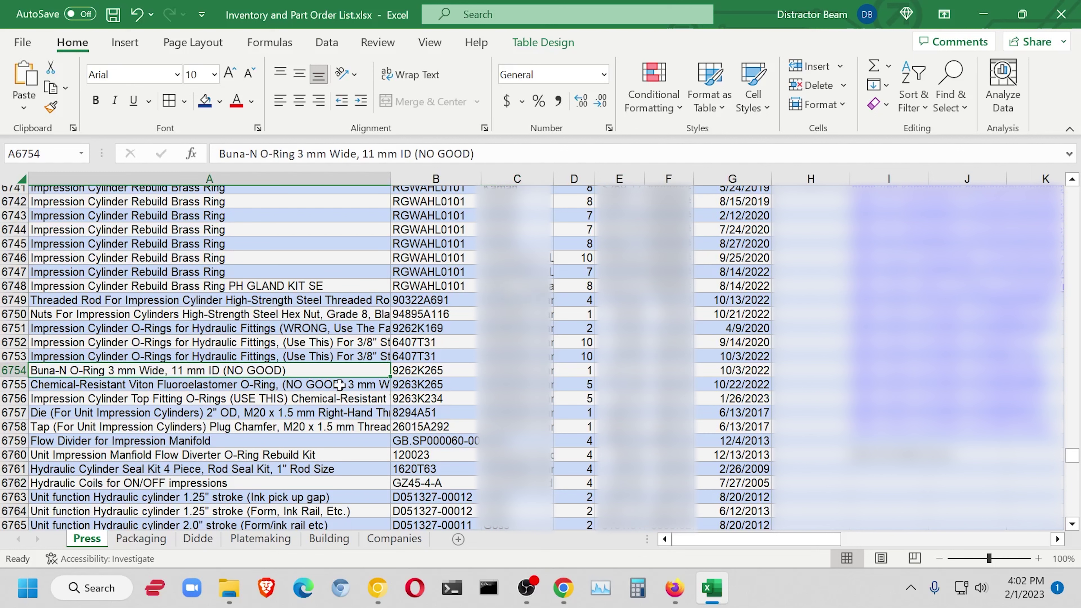
left_click(289, 385)
left_click(257, 402)
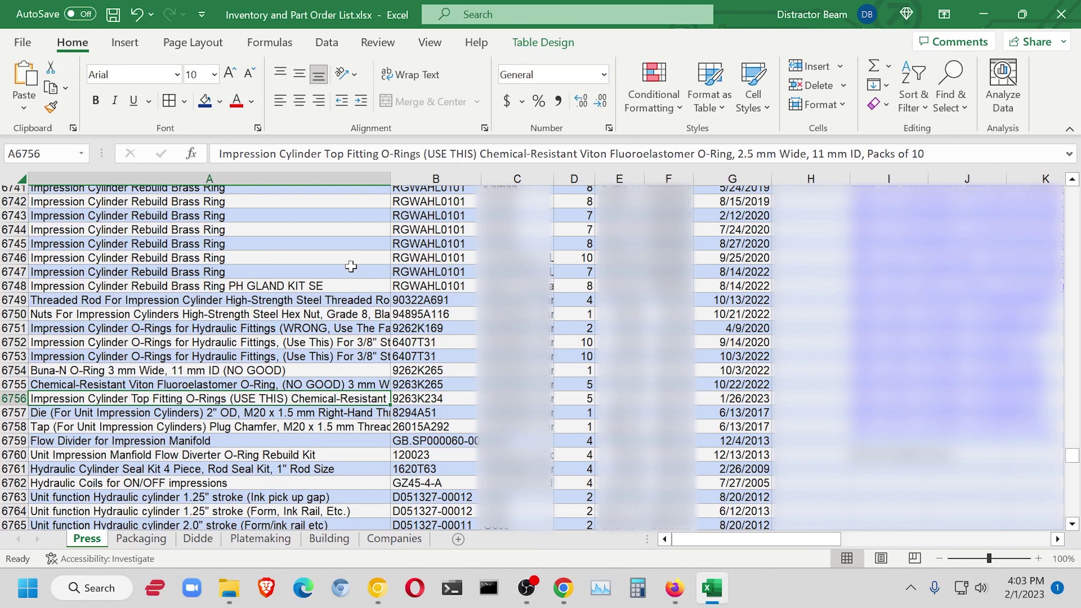
Search for 'ink module' and select the M6 nylon lock nut entry in row 96
key("ctrl+f")
type("ink ")
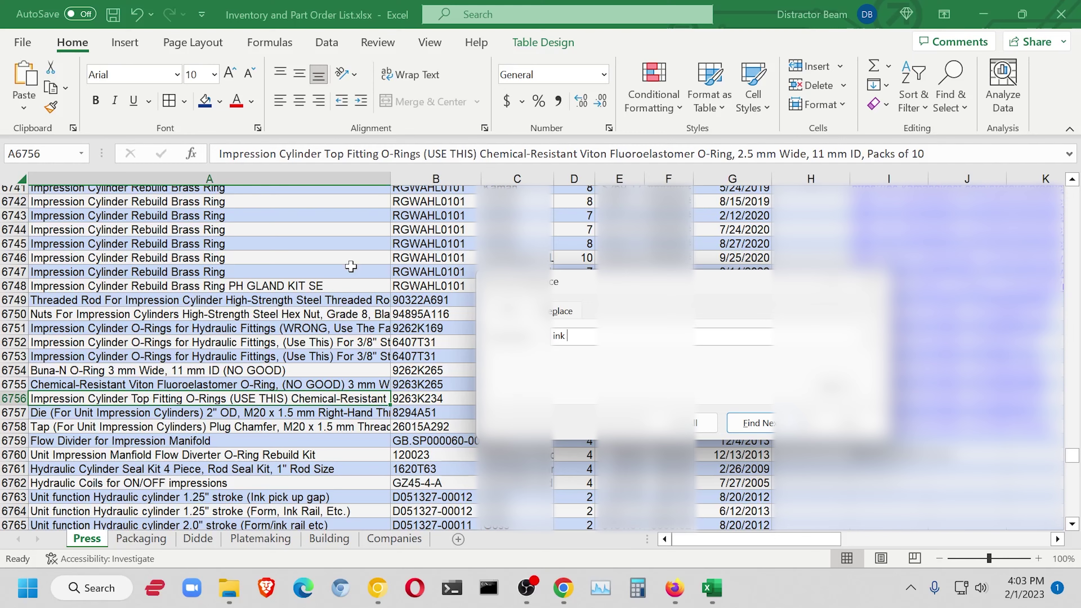
type("module")
key("Return")
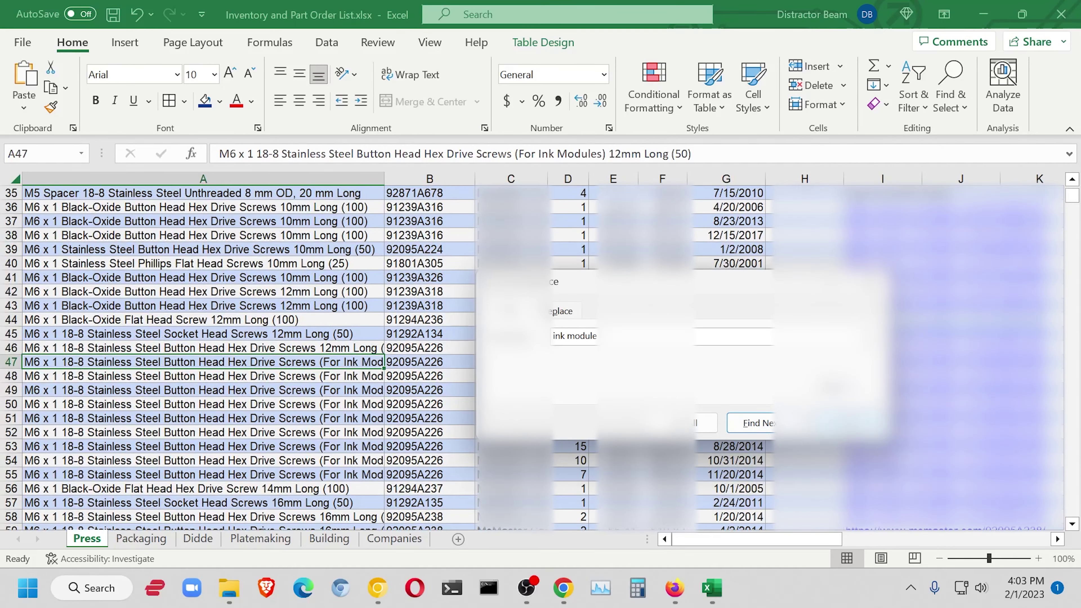
key("Escape")
scroll(277, 406, "down", 12)
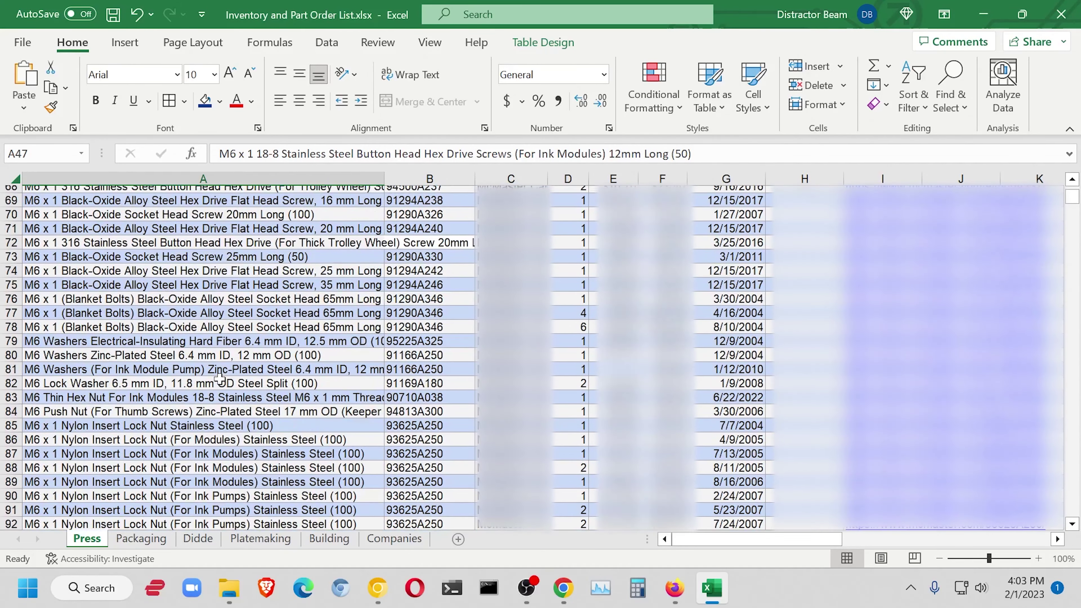
scroll(220, 376, "down", 4)
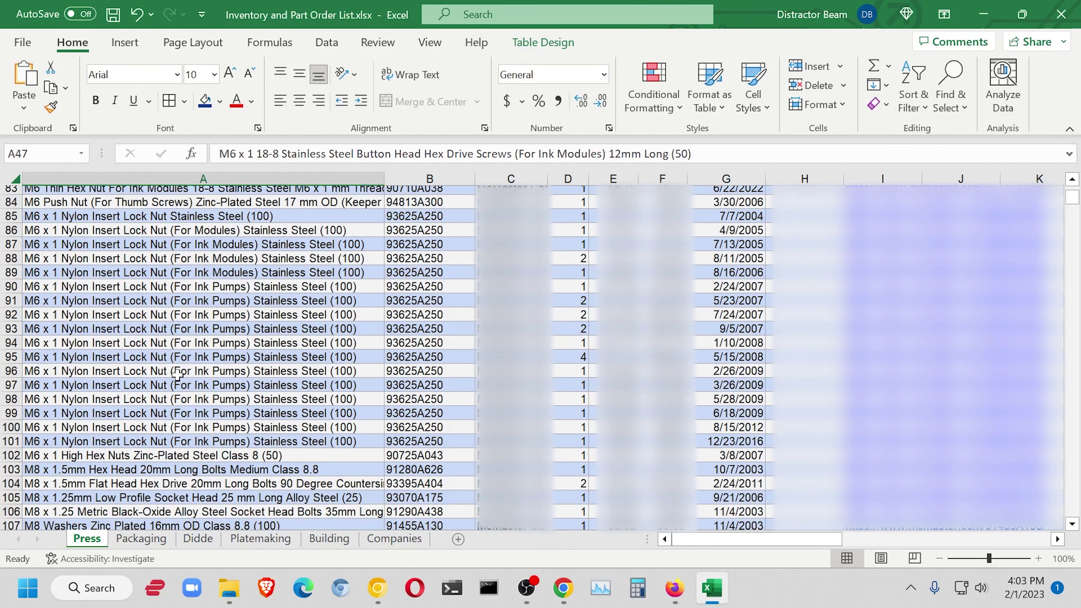
left_click(177, 372)
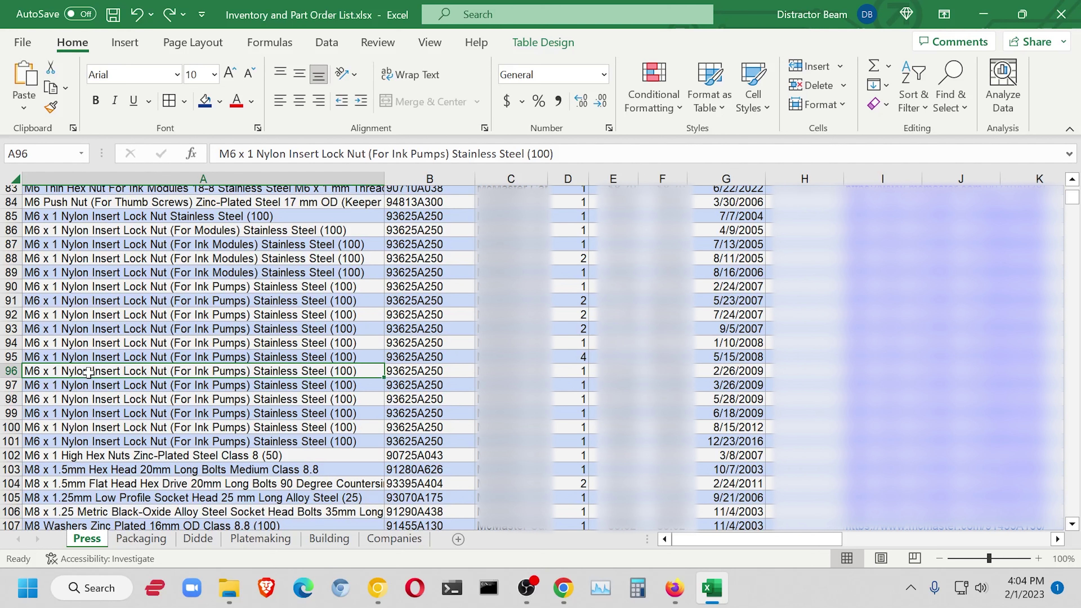
Search for 'rotary valve' to jump to the Rotary Valve entries around row 6384
key("ctrl+f")
type("rota")
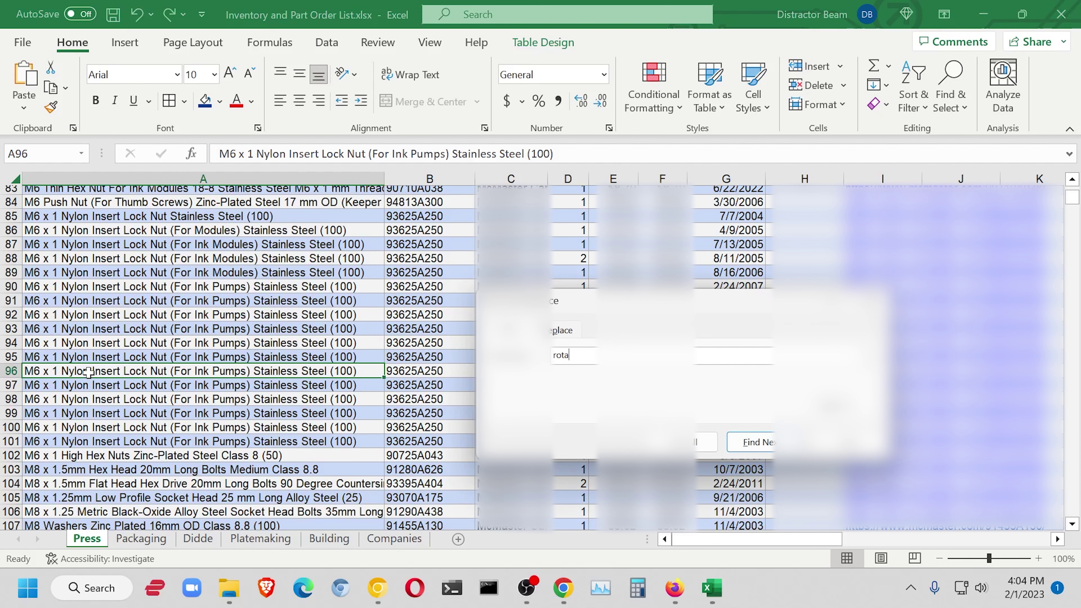
type("ry valve")
key("Return")
key("Escape")
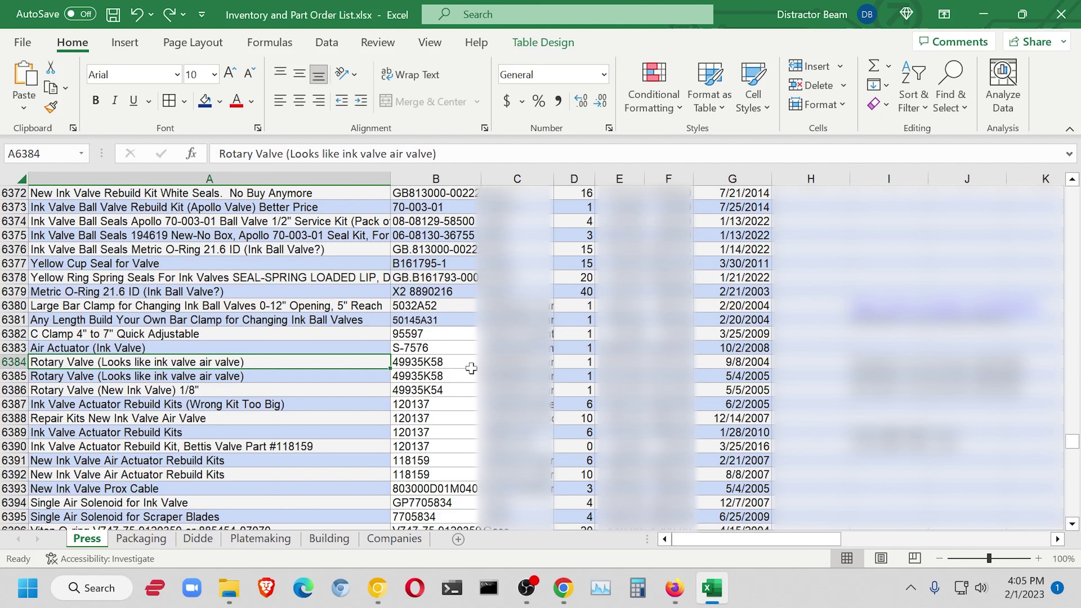
Search for 'ball bearing' and step through each match with Find Next
key("ctrl+f")
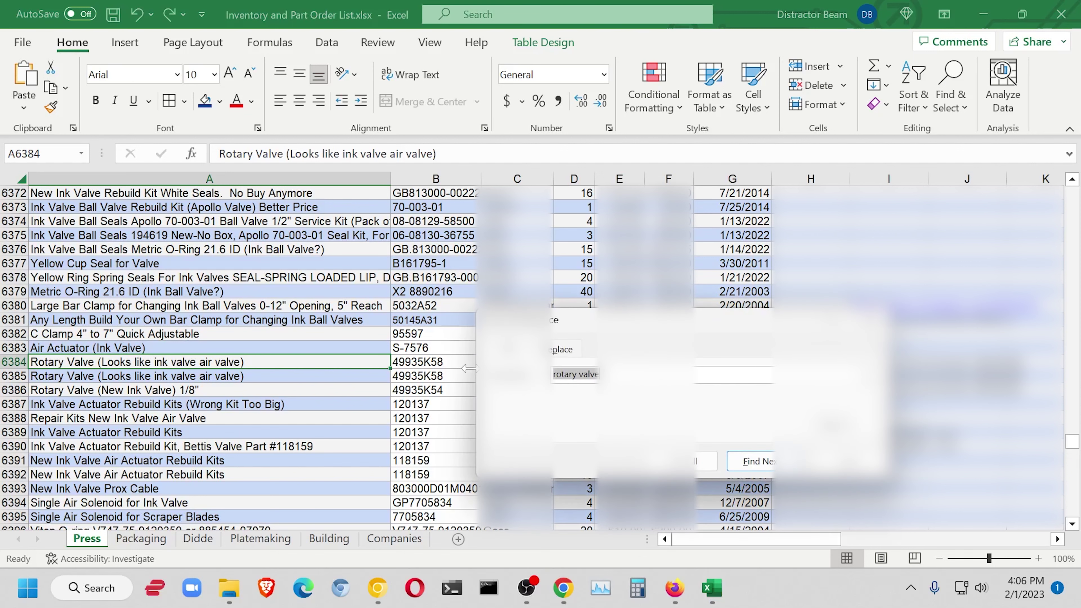
type("ball bearing")
key("Return")
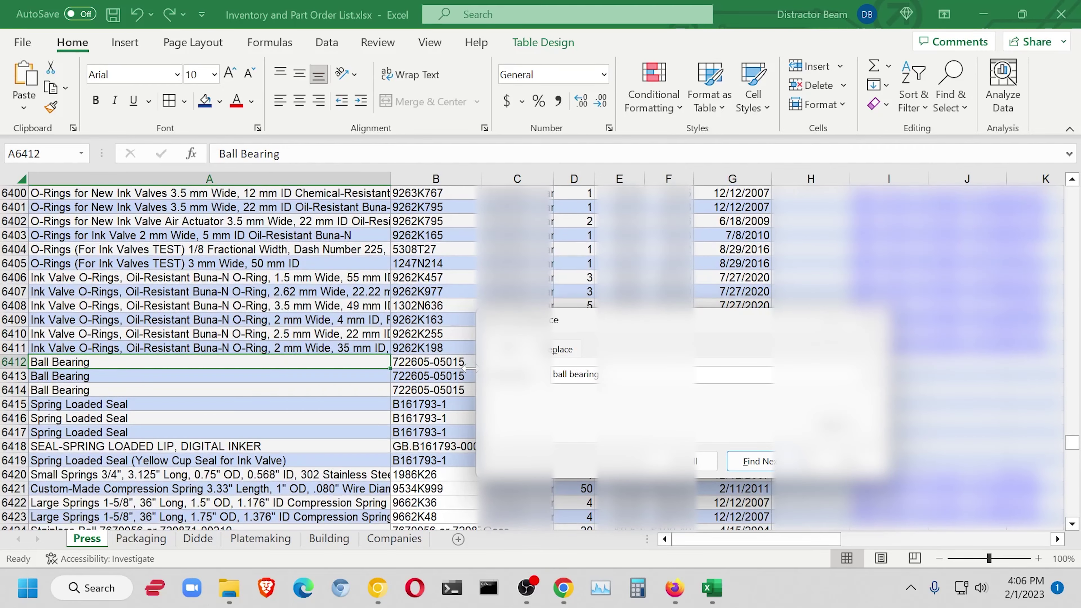
left_click(757, 461)
left_click(758, 461)
left_click(757, 461)
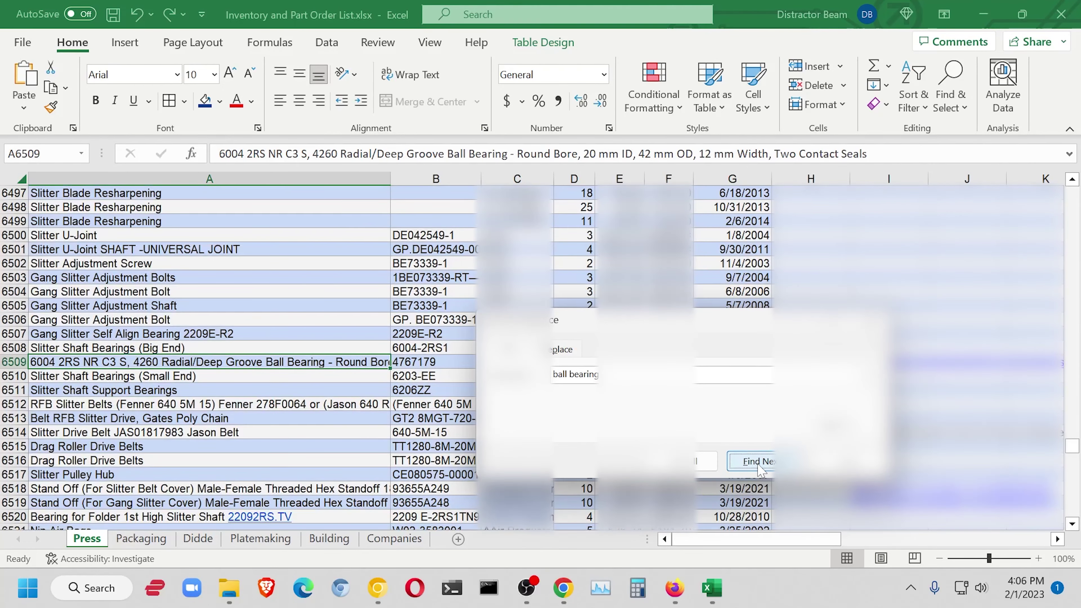
left_click(758, 463)
left_click(758, 463)
left_click(758, 463)
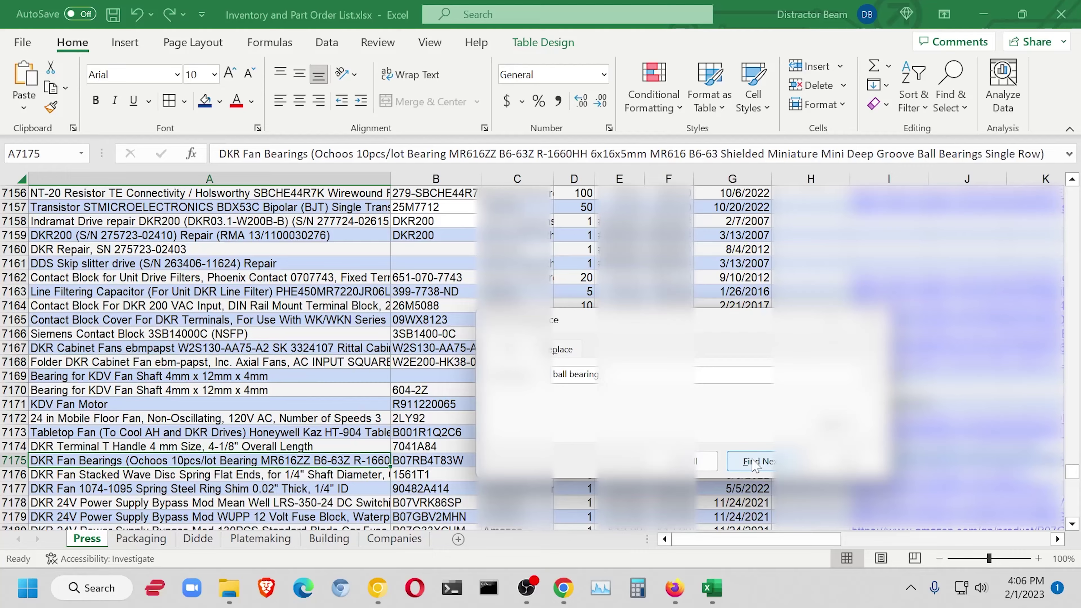
left_click(757, 463)
left_click(756, 464)
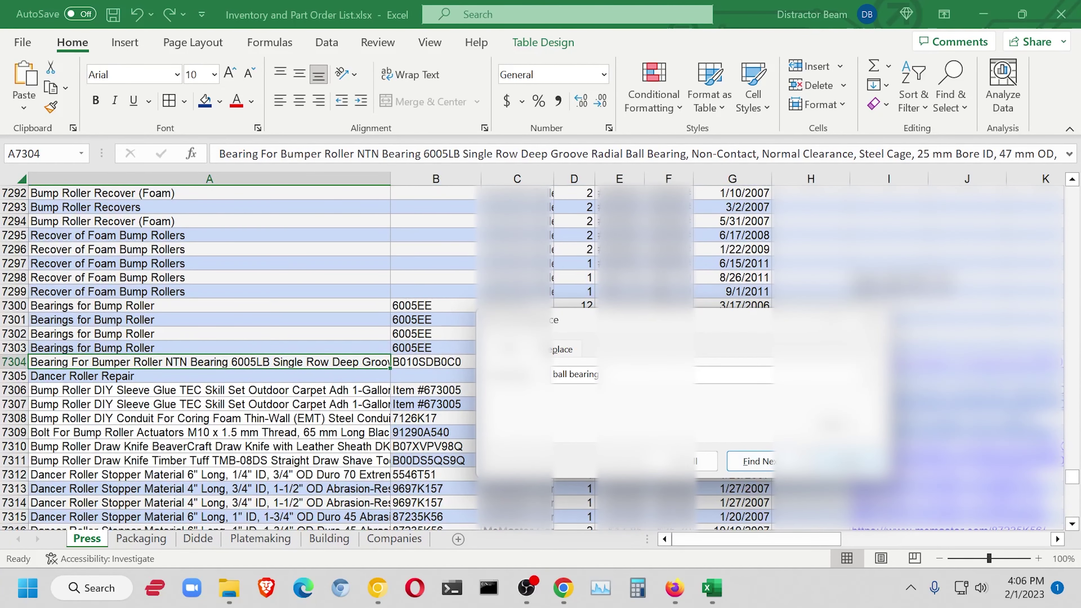
left_click(847, 461)
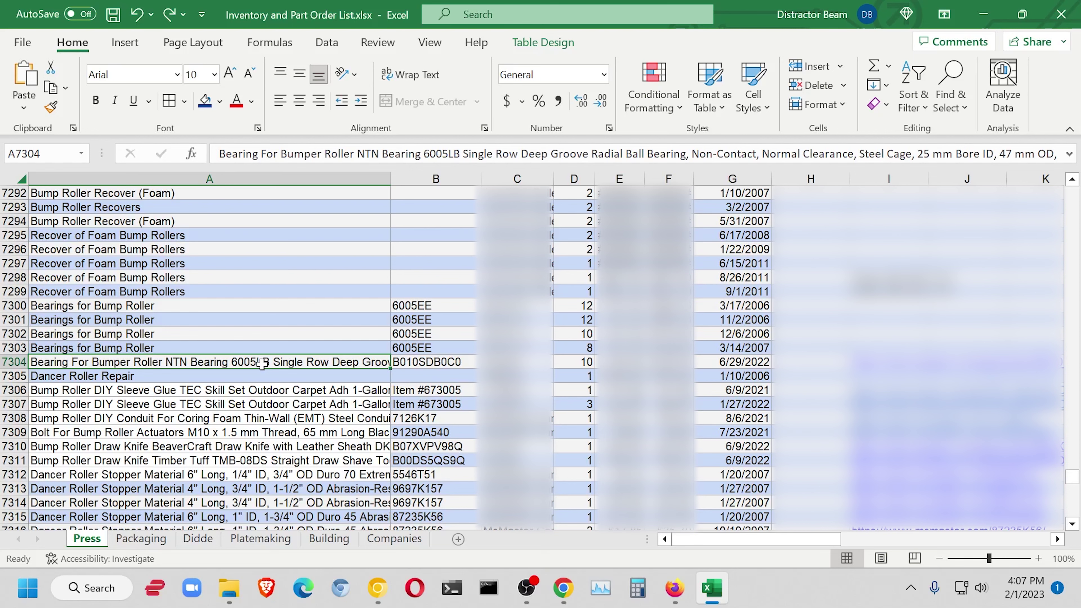
Select the Bearings for Bump Roller entry in A7301, then scroll back up the sheet
left_click(253, 319)
scroll(243, 379, "up", 6)
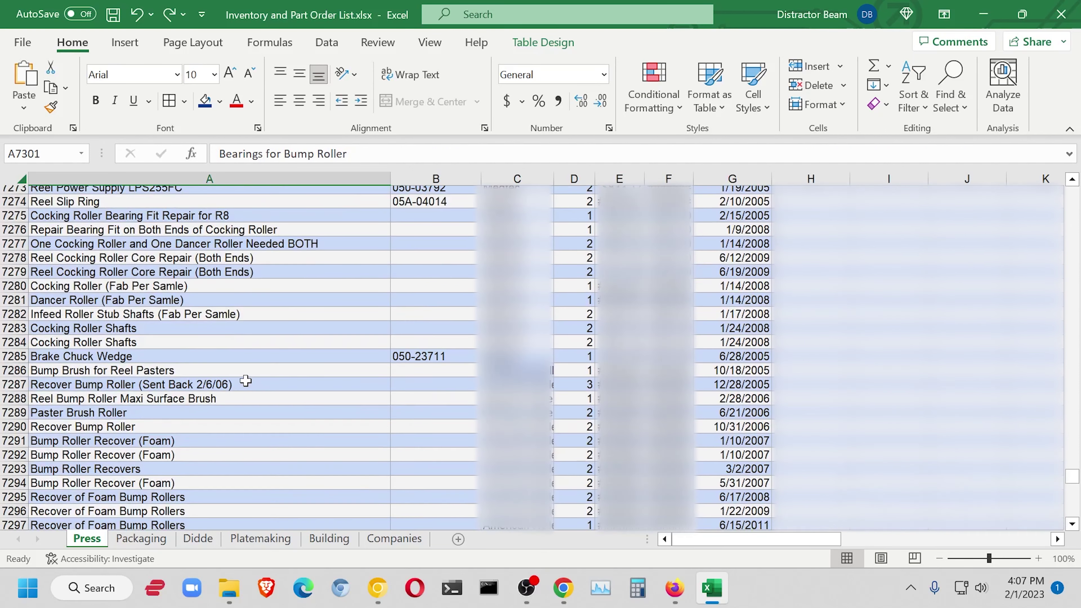
scroll(246, 380, "up", 20)
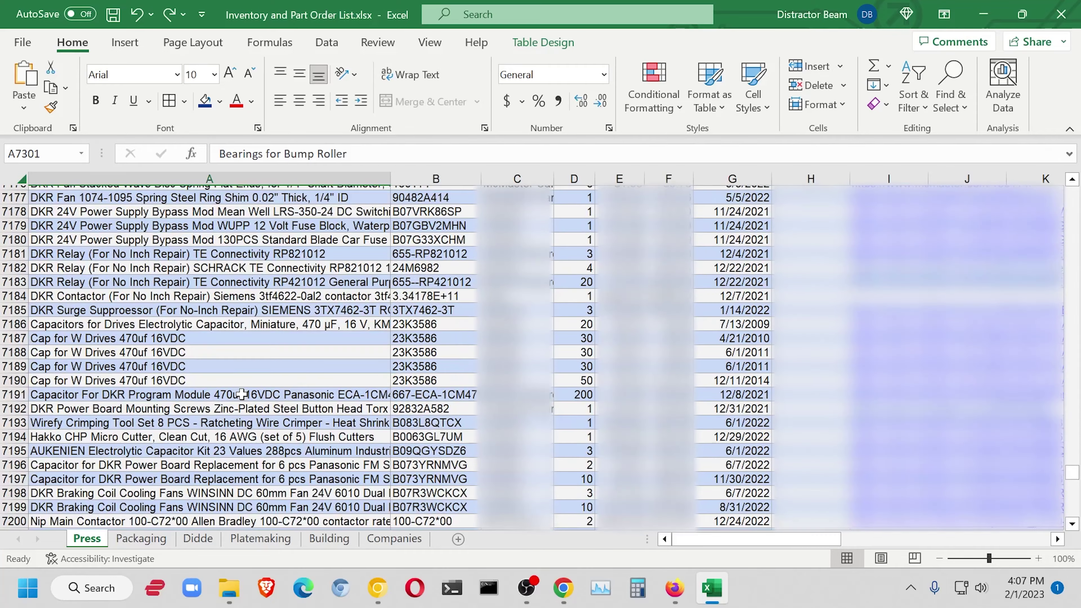
scroll(241, 394, "up", 8)
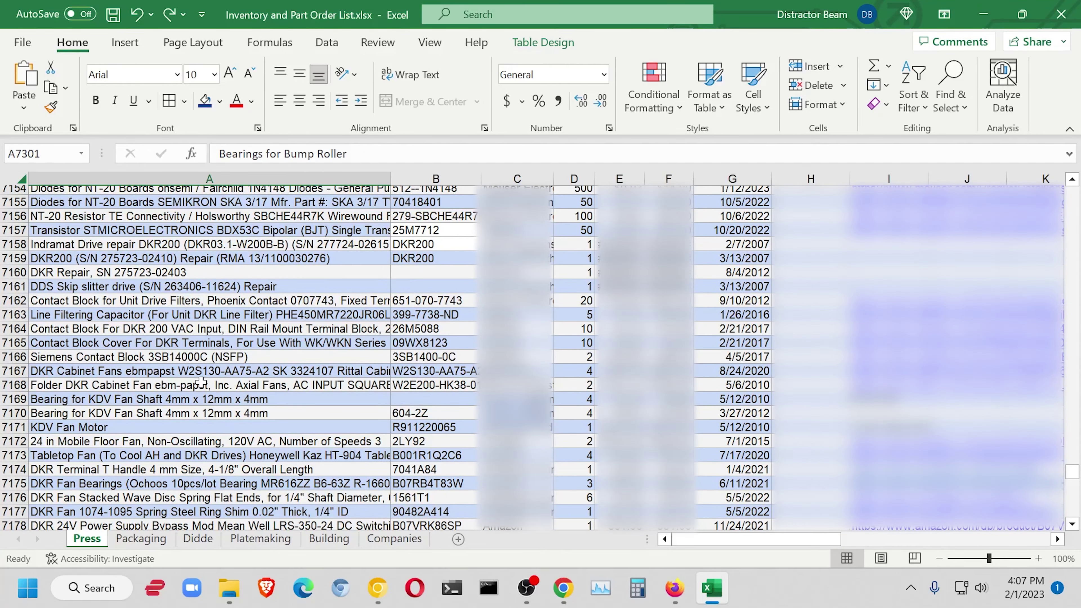
scroll(200, 379, "up", 20)
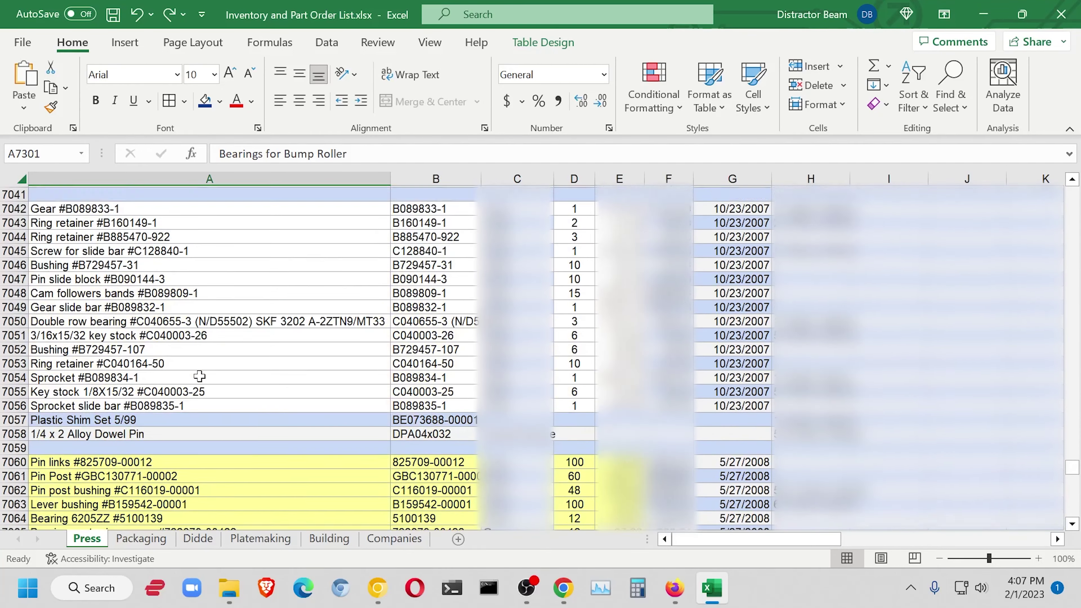
scroll(199, 377, "up", 20)
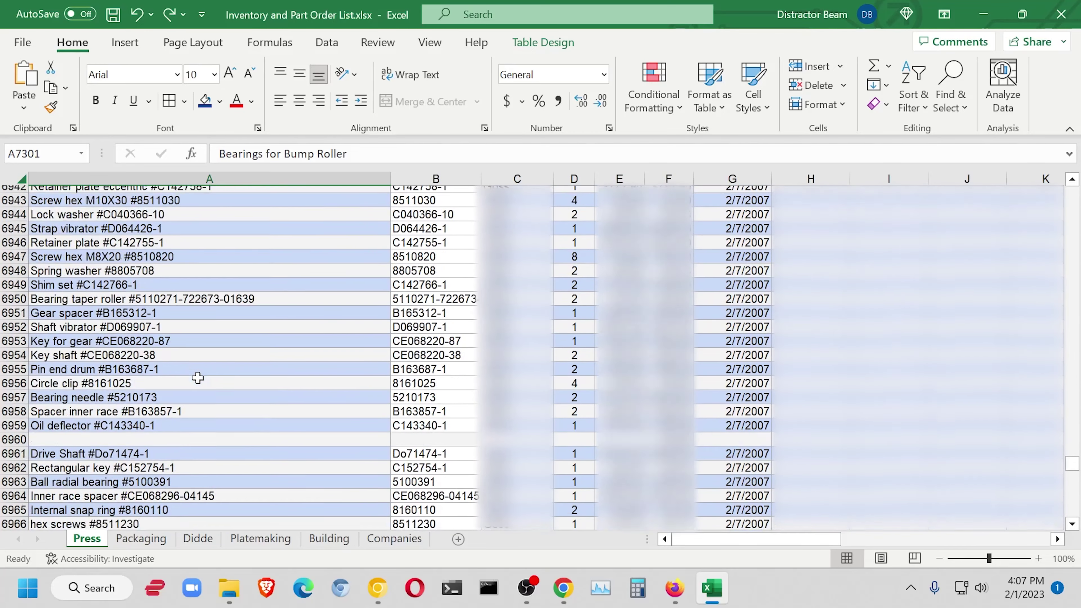
scroll(198, 378, "up", 20)
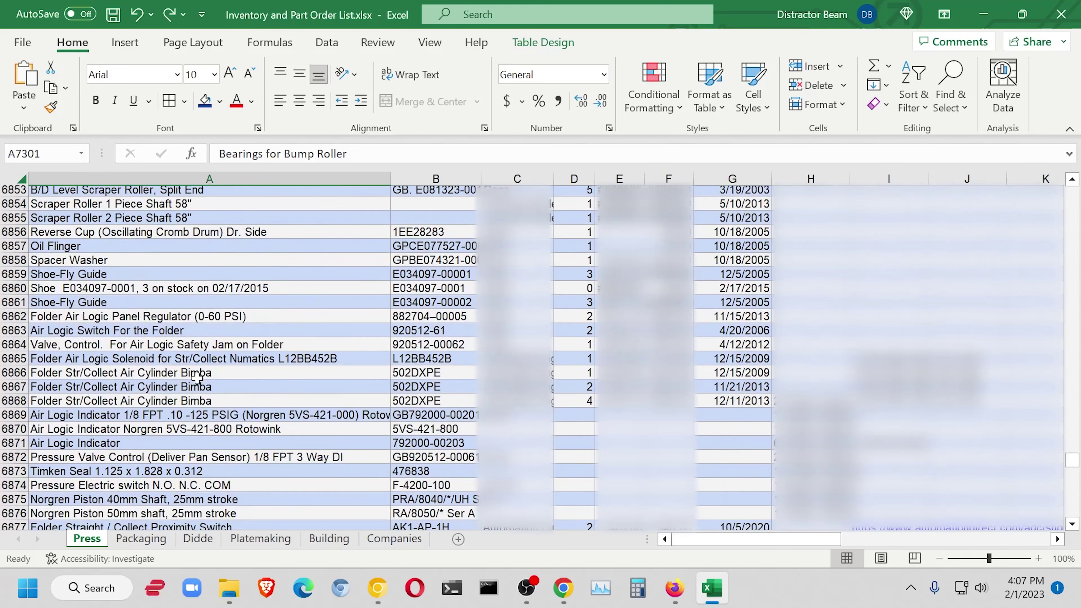
scroll(197, 378, "up", 4)
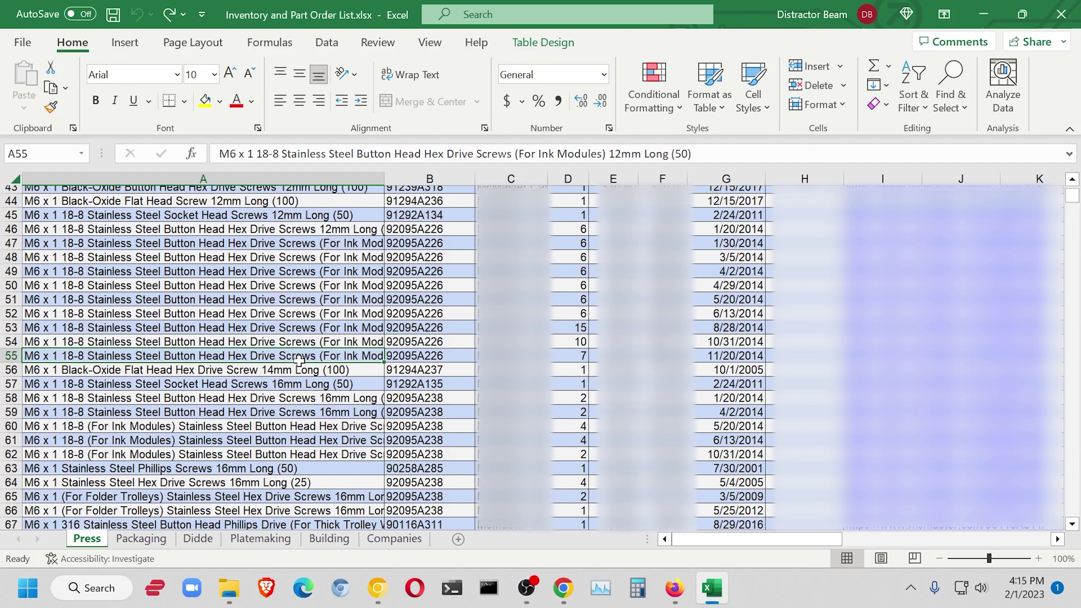
Insert a blank row 56 and fill A56:I56 with row 55's button head screw entry
left_click(300, 370)
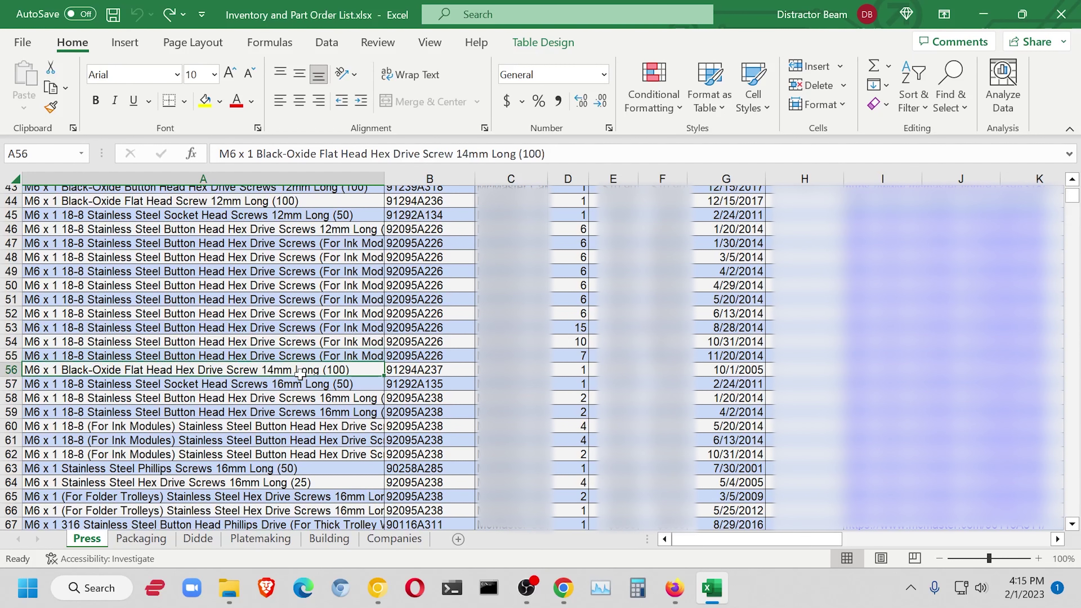
right_click(301, 374)
mouse_move(400, 234)
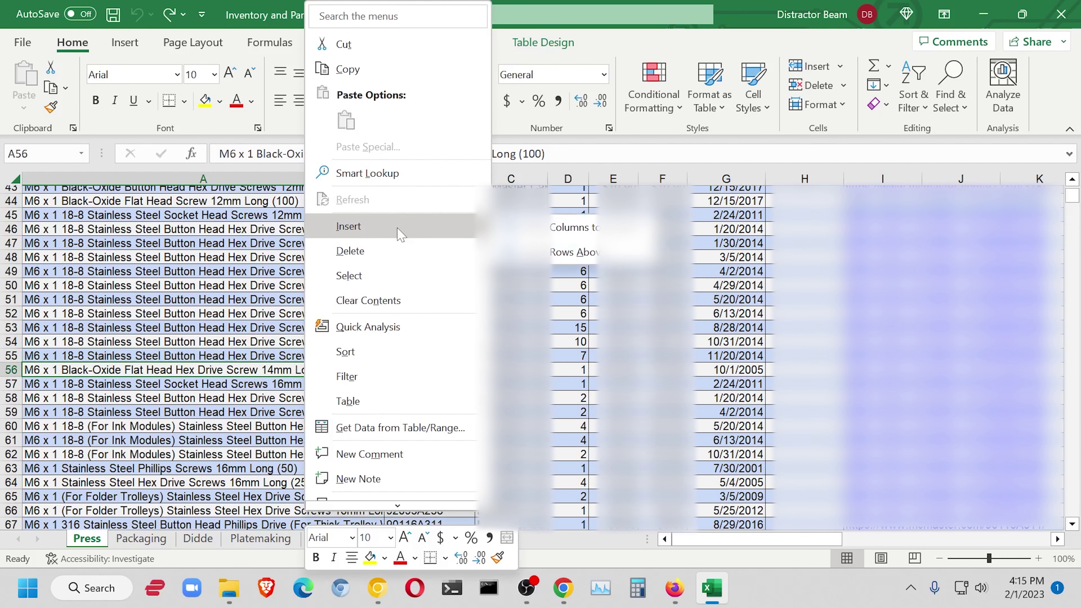
left_click(574, 251)
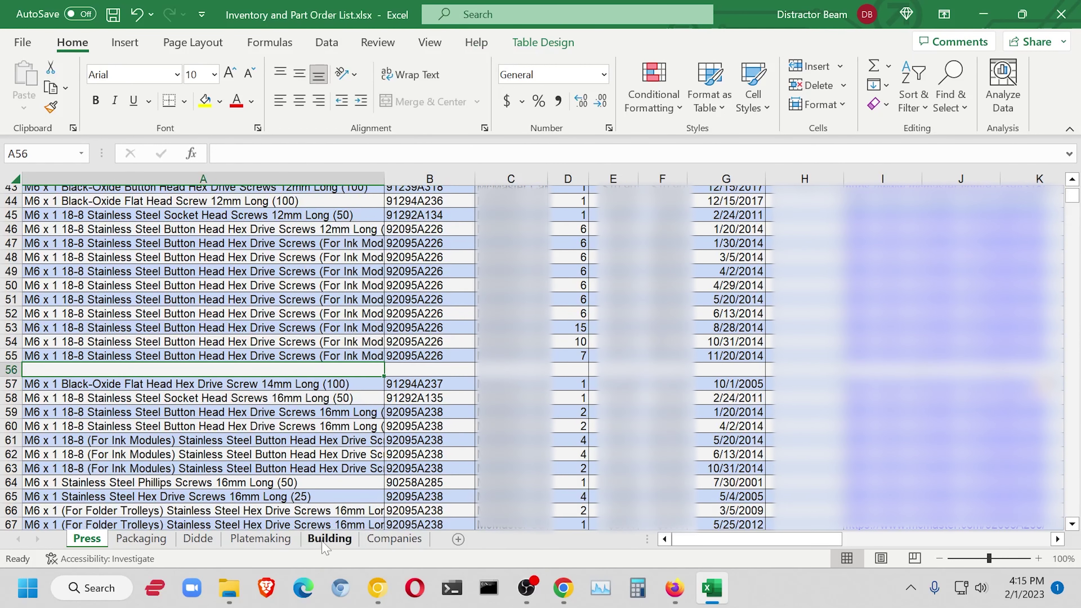
left_click_drag(378, 371, 914, 370)
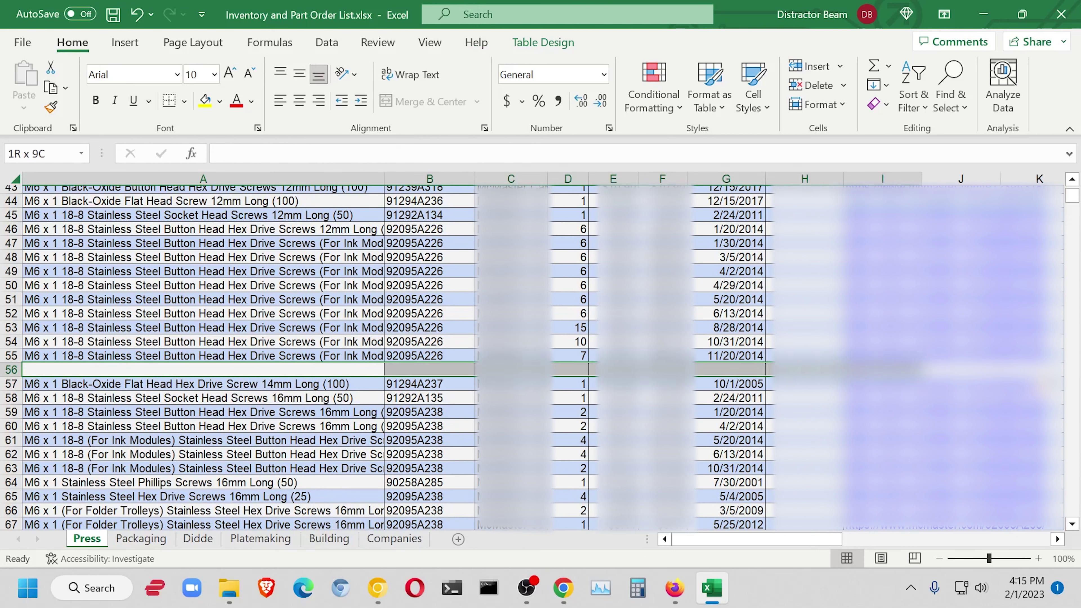
key("ctrl+d")
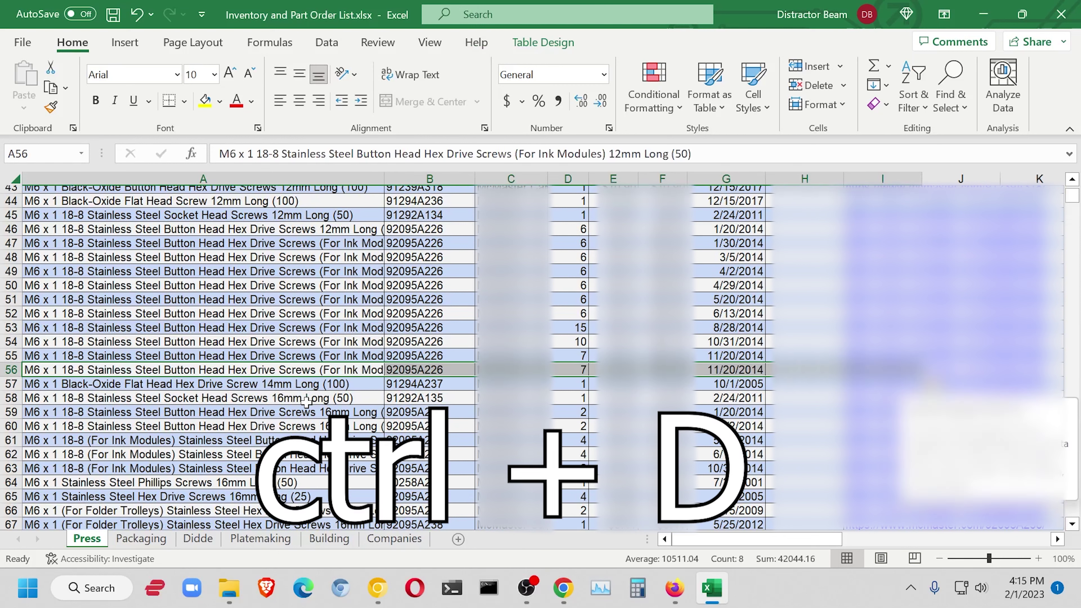
Change the purchase date in G56 to 2/1/2023
left_click(742, 369)
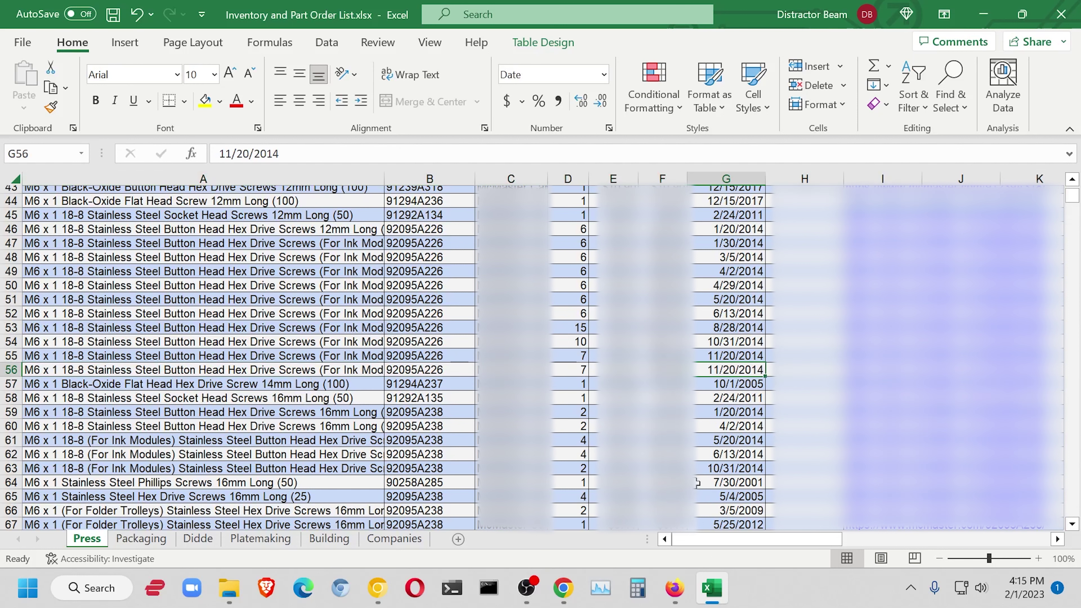
type("2-1-23")
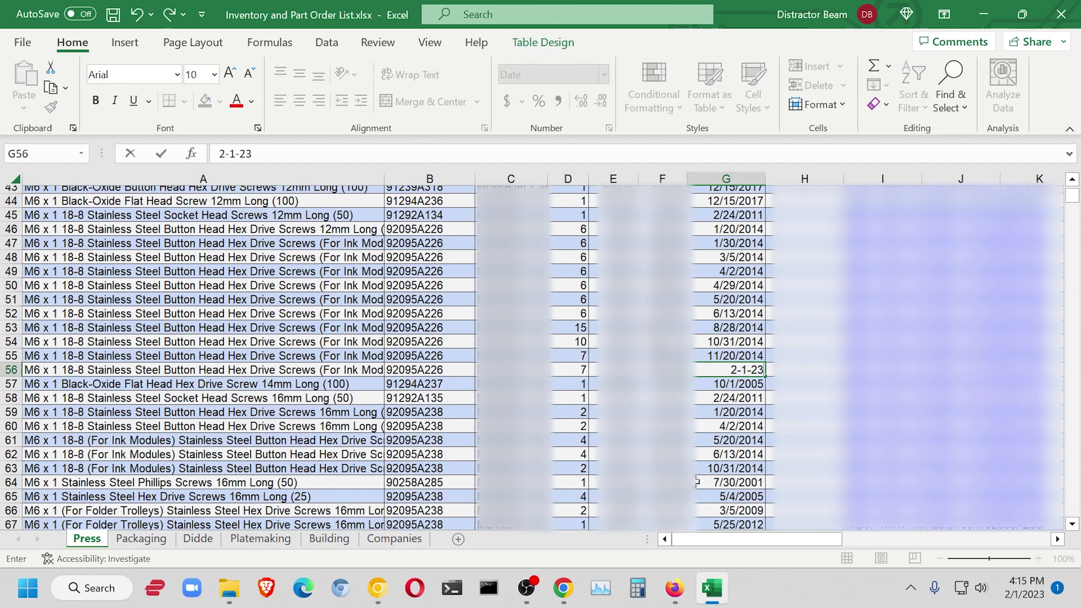
key("Left")
key("Left")
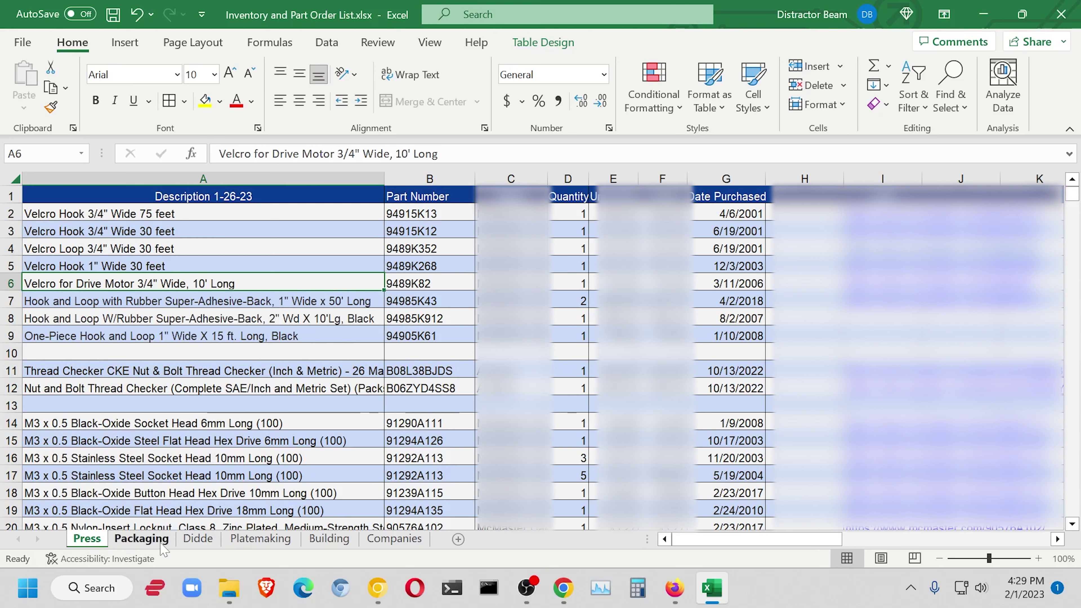
left_click(140, 539)
left_click(198, 538)
left_click(256, 539)
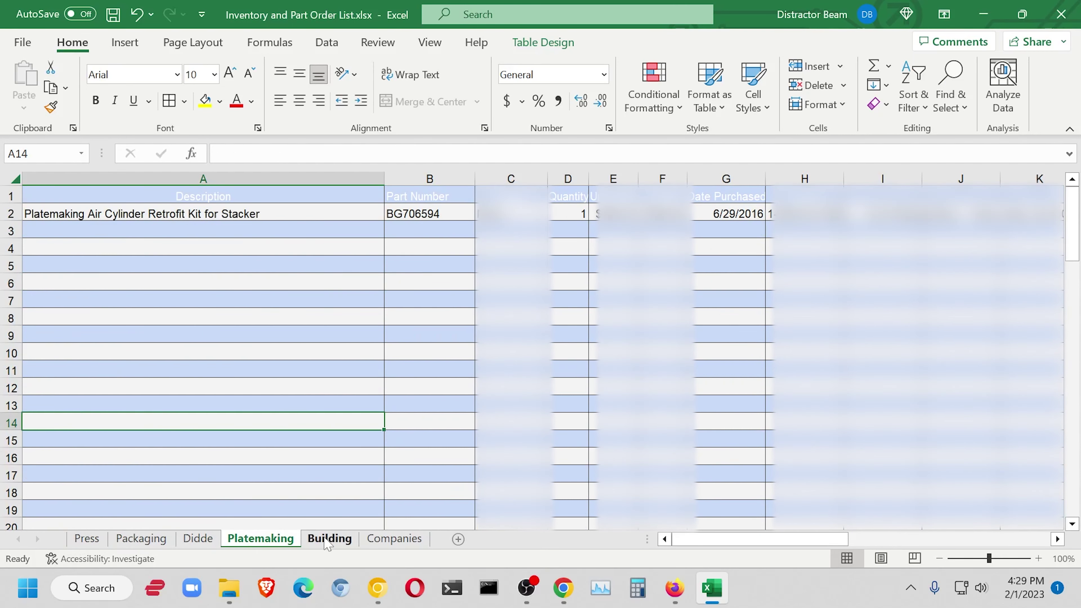
left_click(329, 539)
left_click(394, 539)
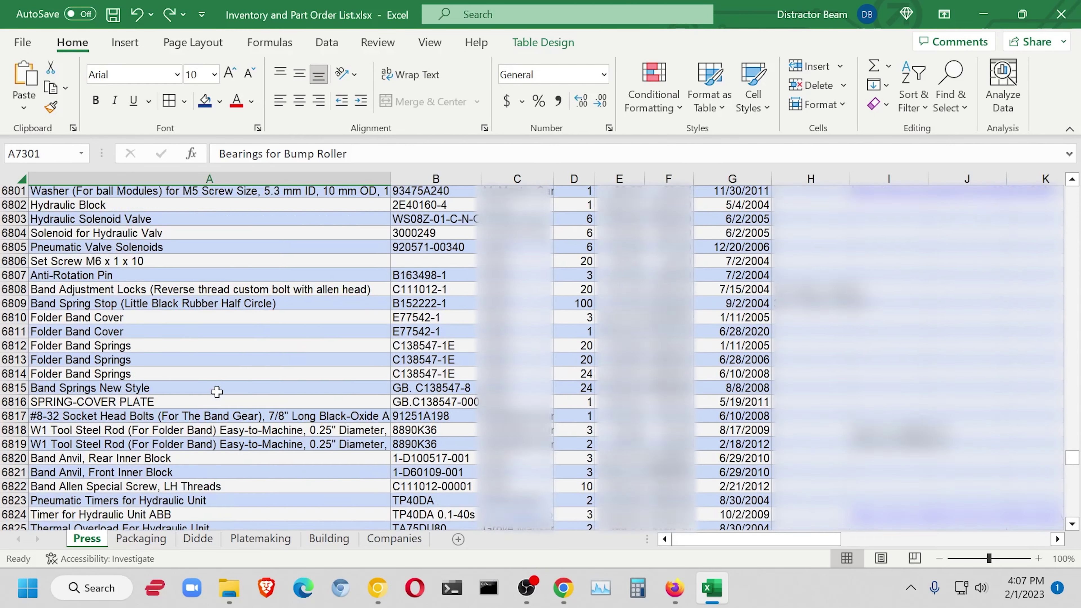
scroll(215, 387, "up", 16)
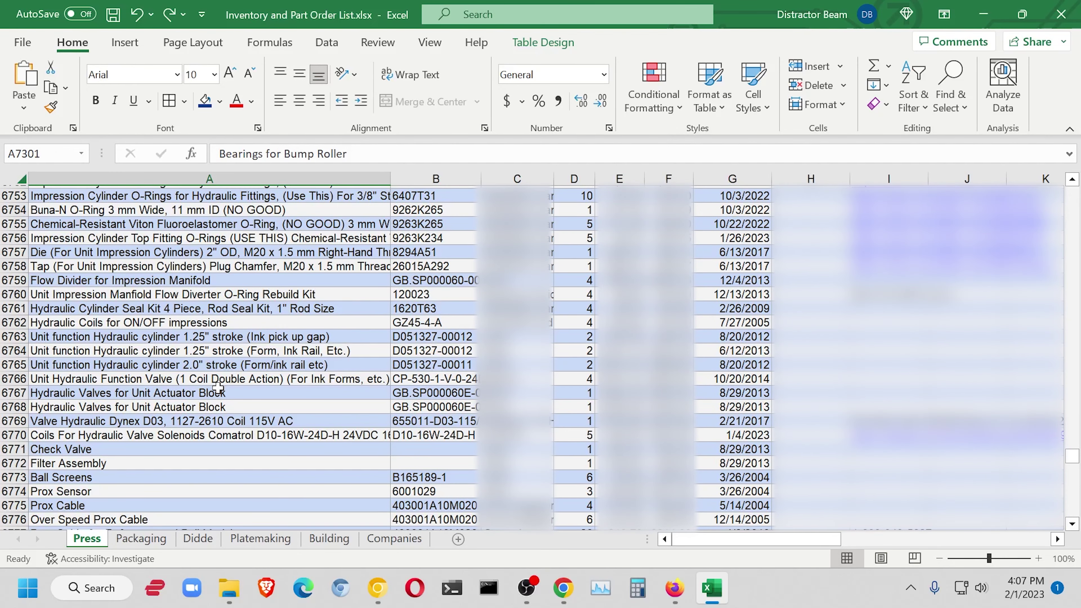